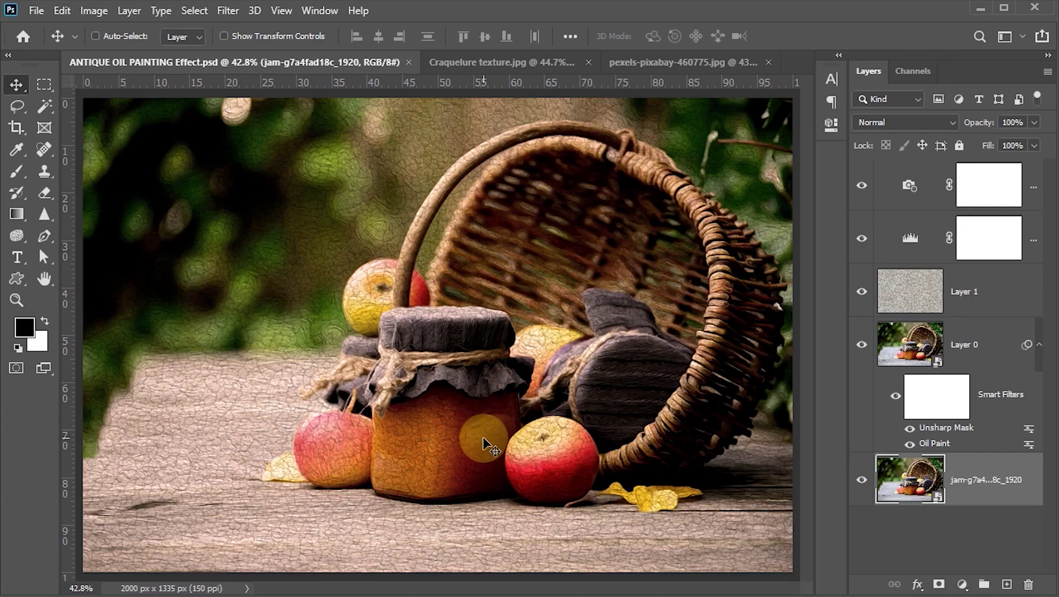
Step: Hide and reshow the upper layers to compare the original photo with the oil-painting result
alt+click(862, 481)
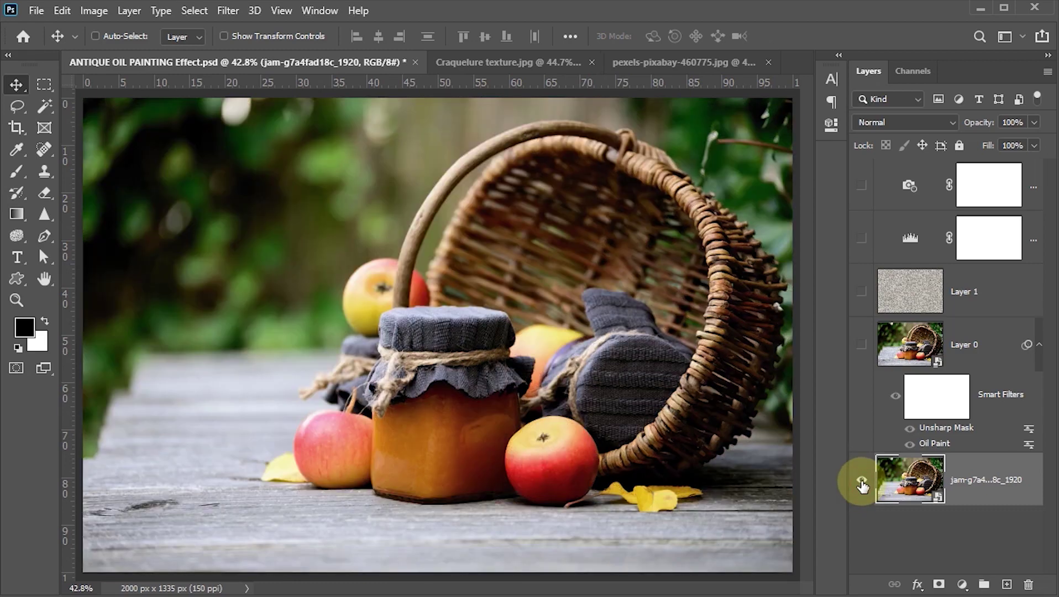
alt+click(862, 481)
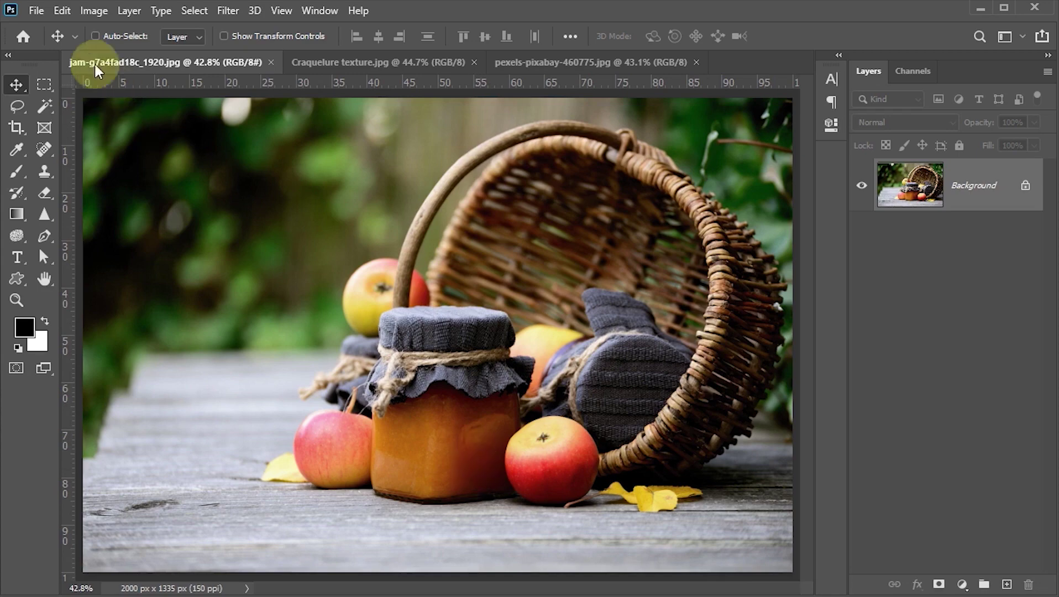
click(92, 11)
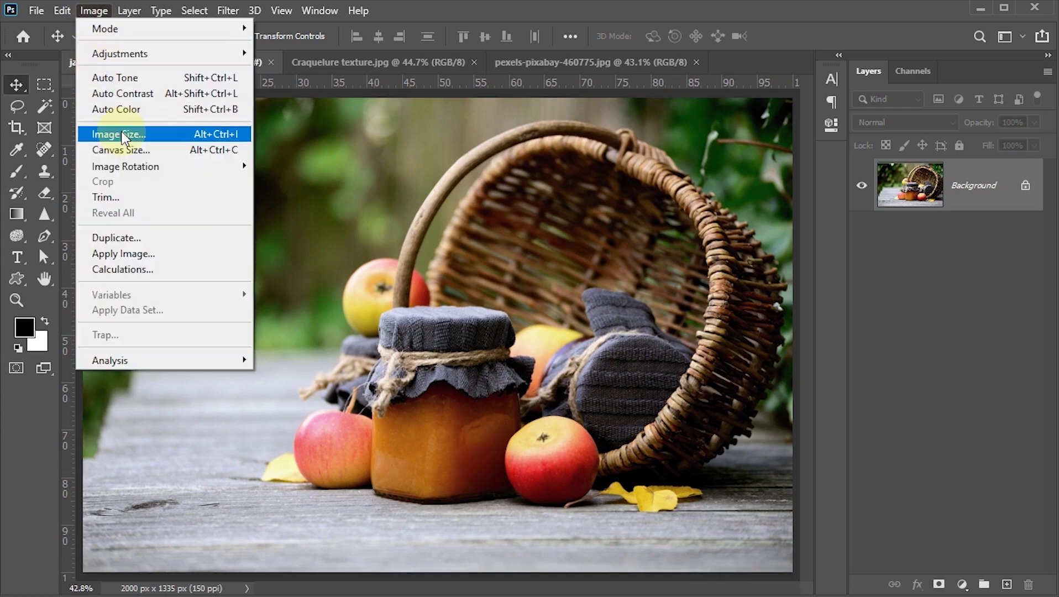
click(121, 134)
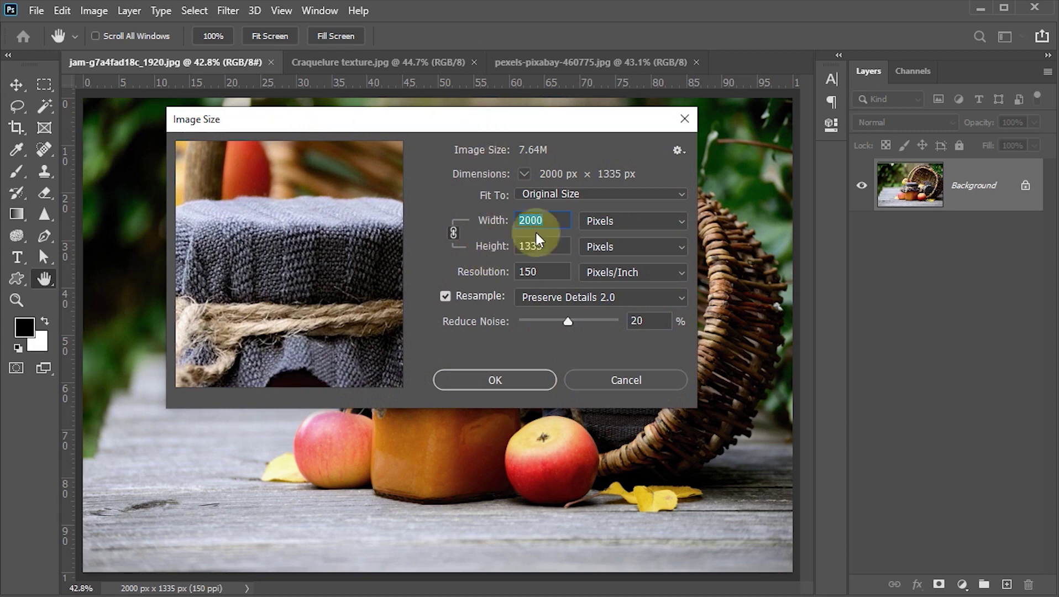
click(497, 252)
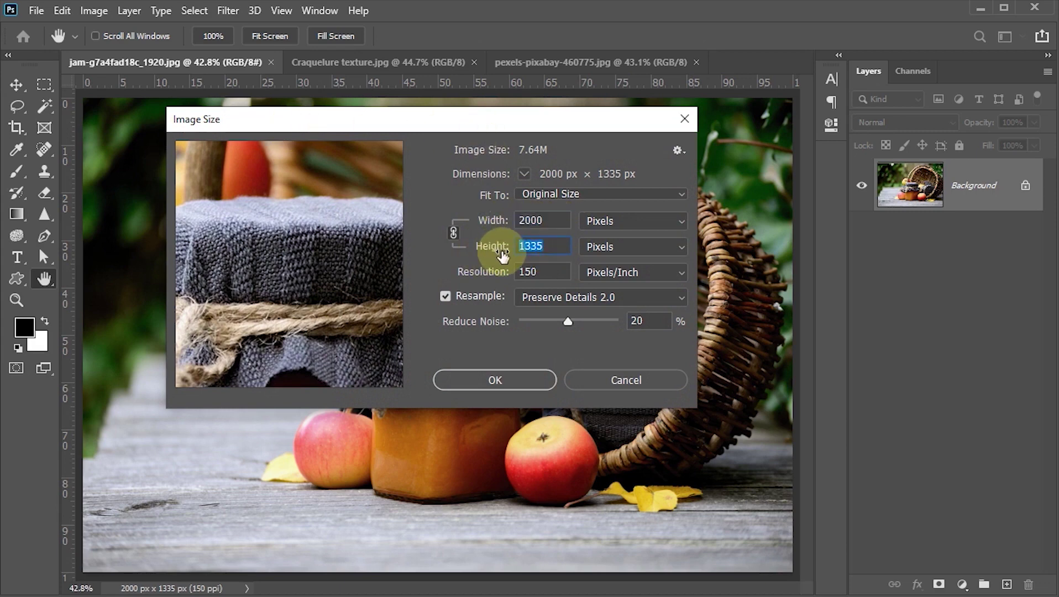
click(503, 272)
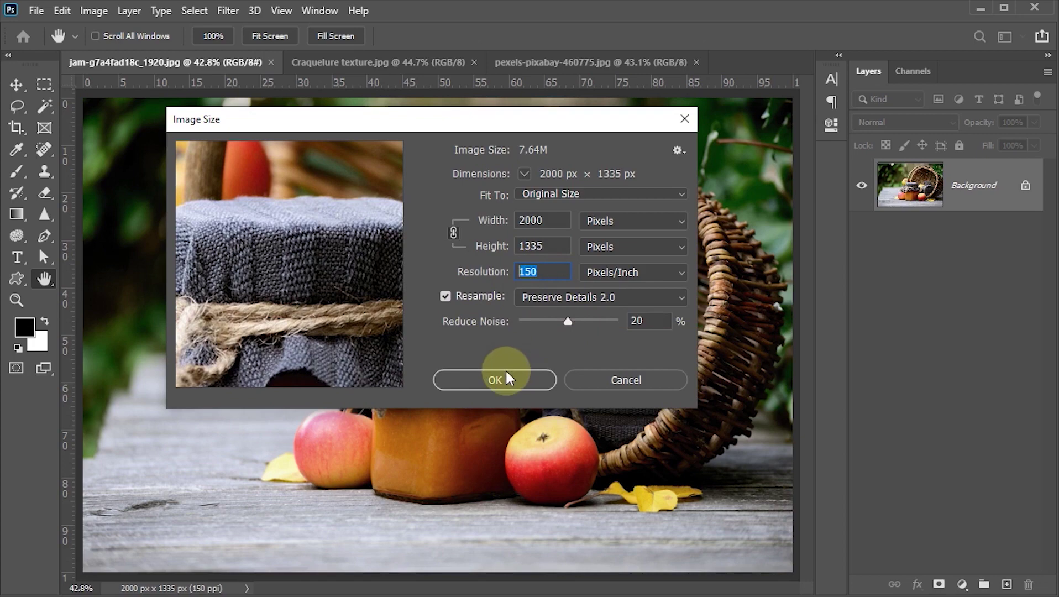
click(553, 271)
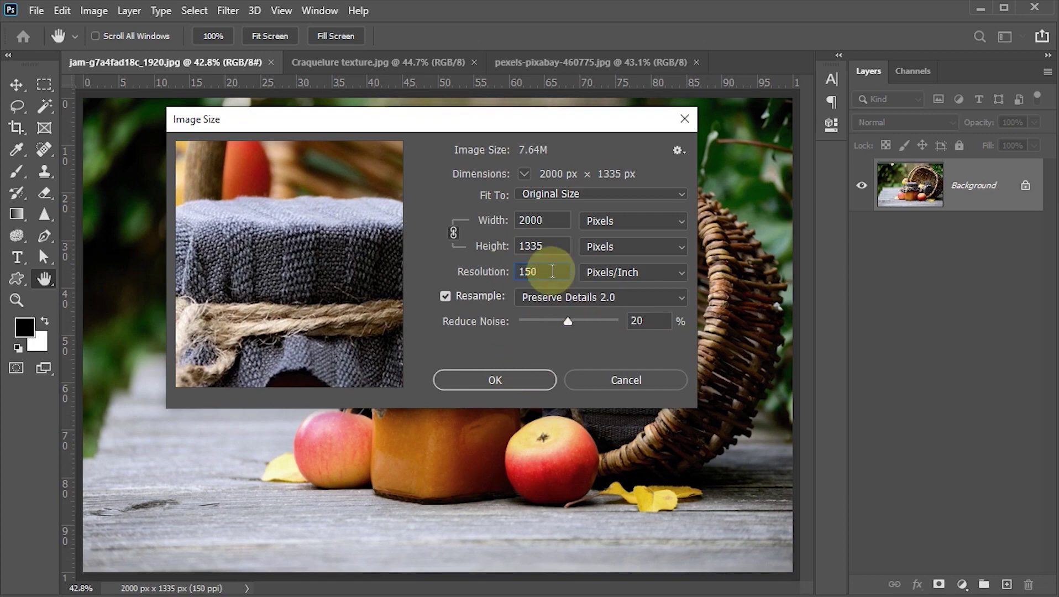
click(612, 380)
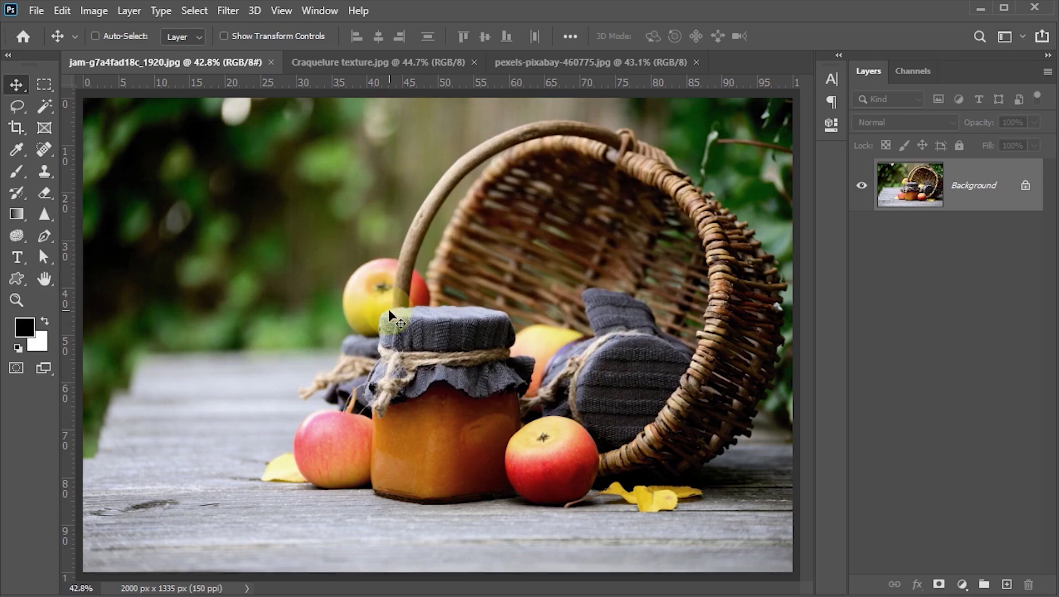
click(352, 61)
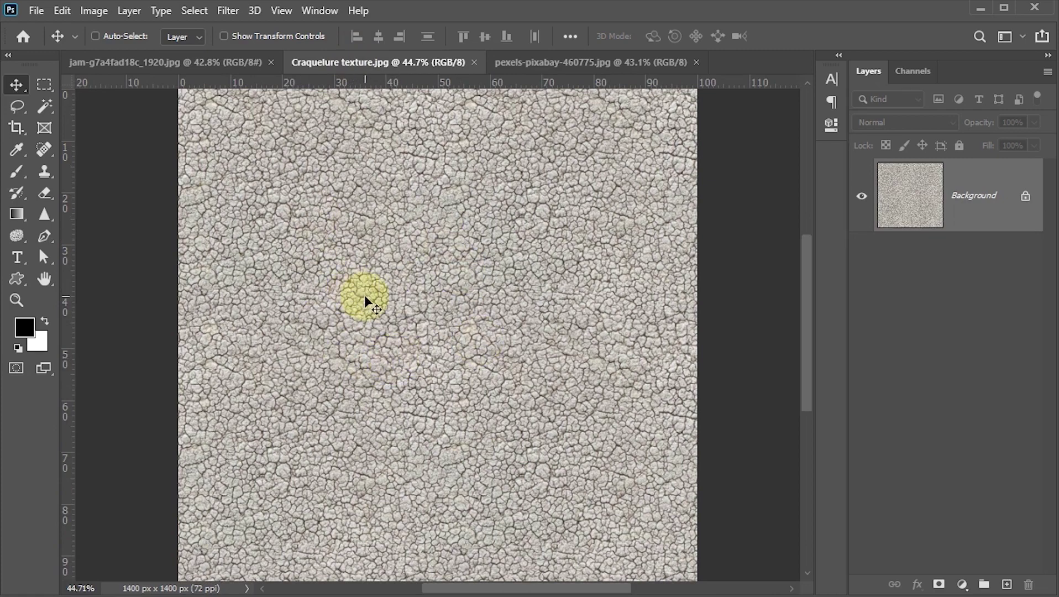
Step: Define the craquelure image as a pattern named 'Craquelure texture.jpg' and return to the jam photo
click(62, 10)
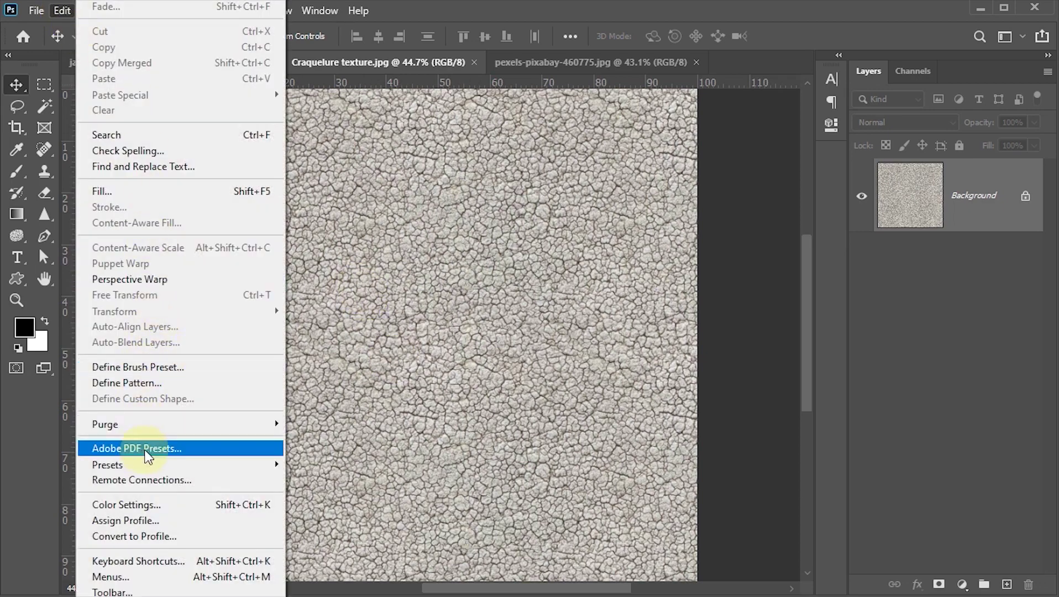
click(126, 390)
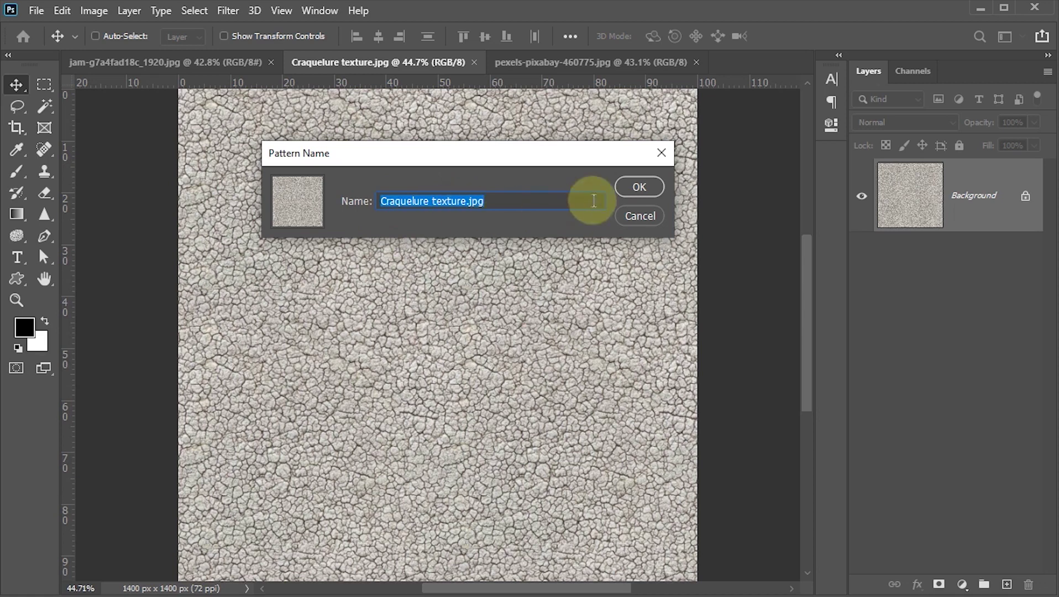
click(636, 186)
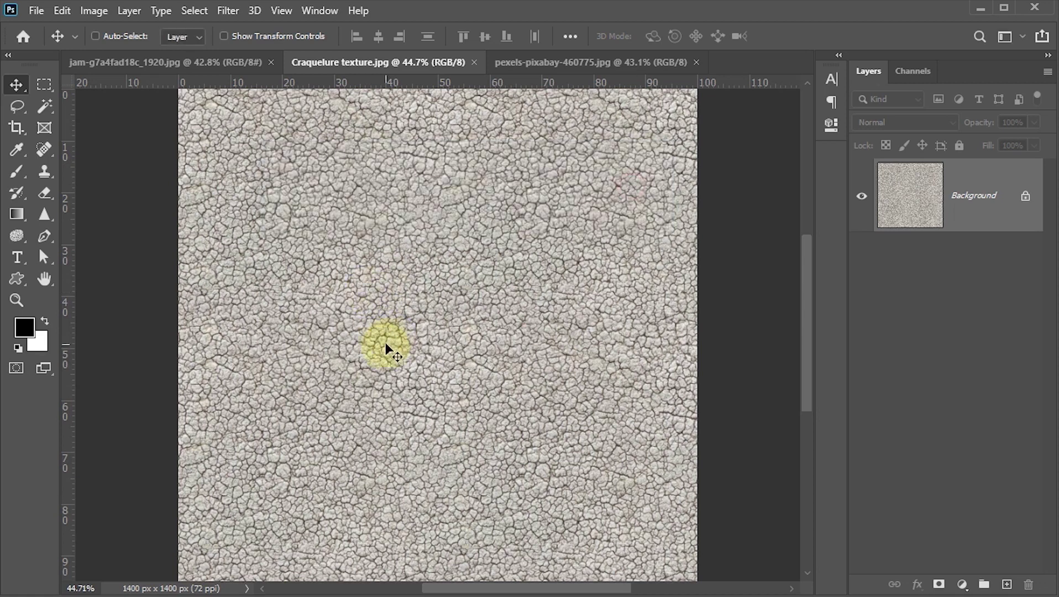
click(193, 64)
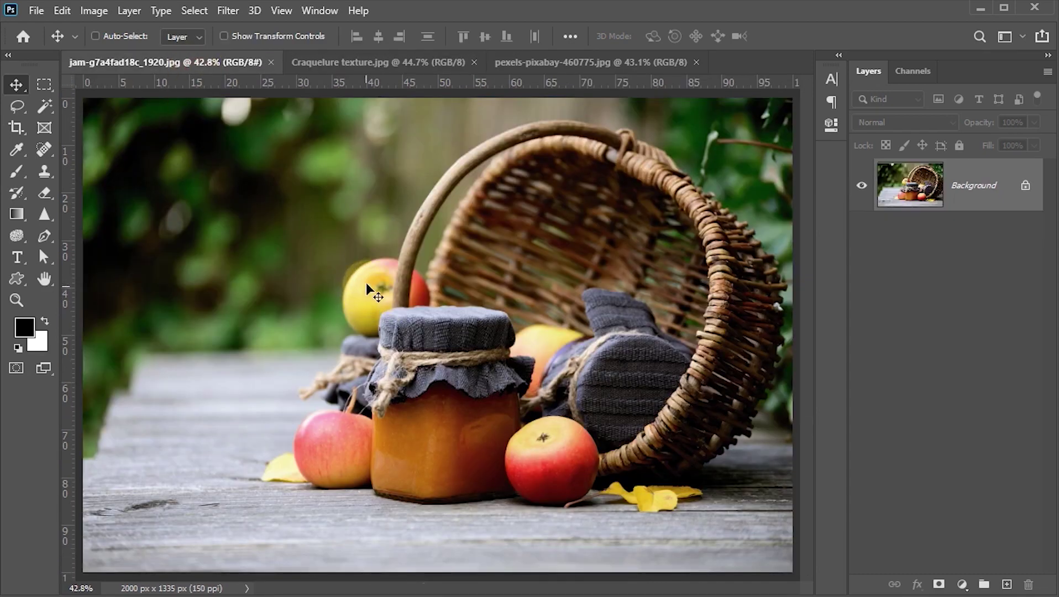
Step: Add a new Layer 1 above the photo and fill it with solid black
click(1007, 584)
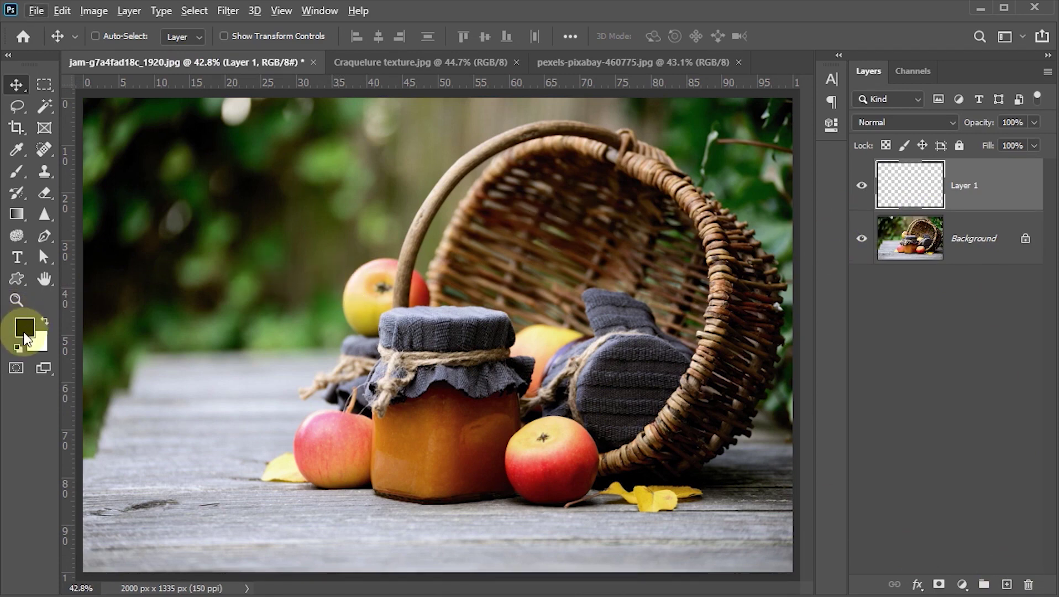
key(alt+BackSpace)
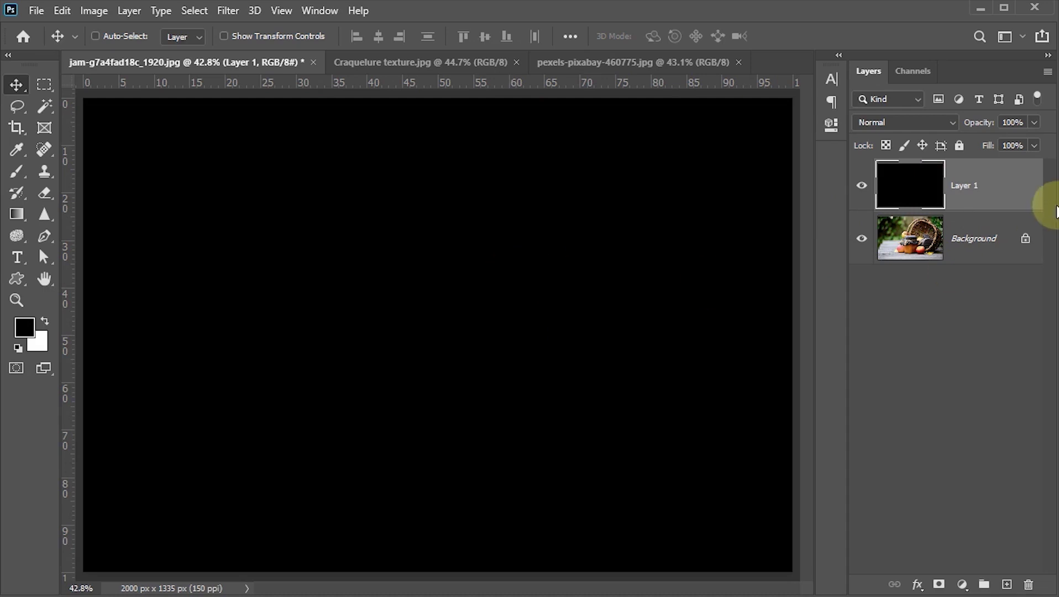
double_click(1014, 192)
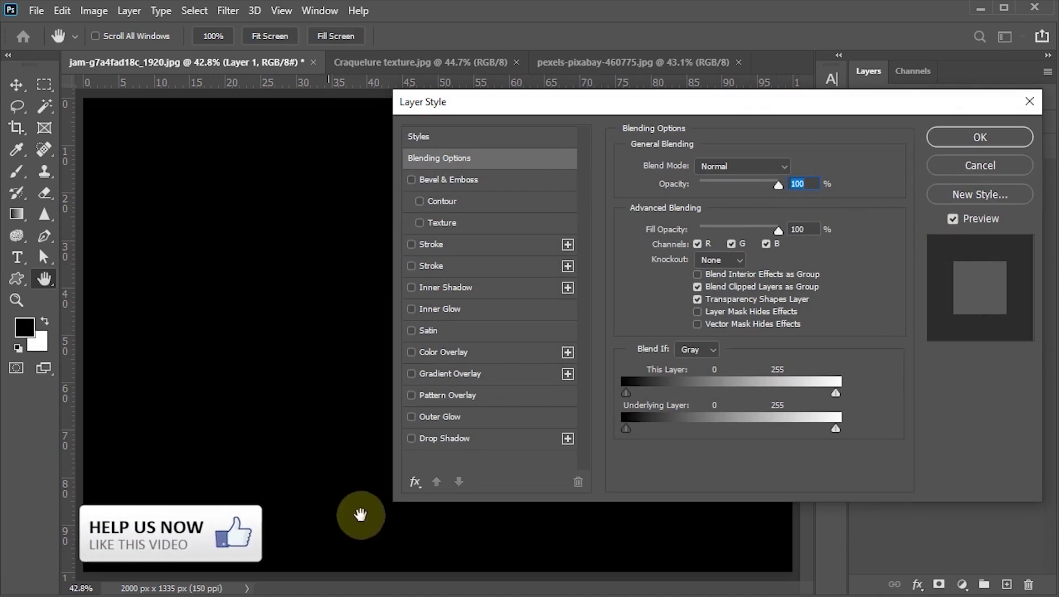
Step: Give Layer 1 a Craquelure texture Pattern Overlay at 100% scale
click(409, 394)
click(442, 393)
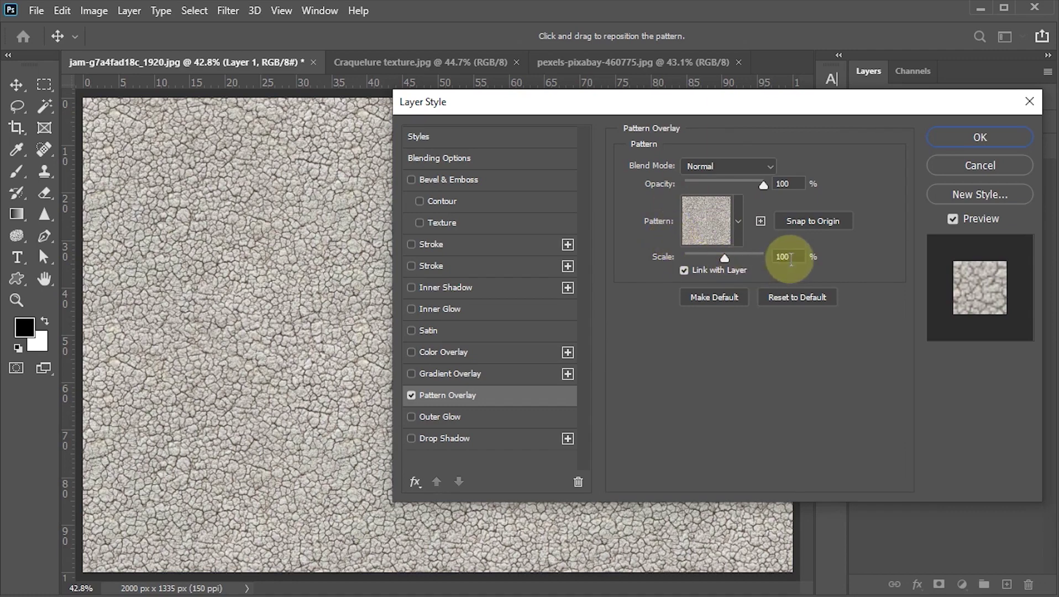
double_click(790, 256)
text(100)
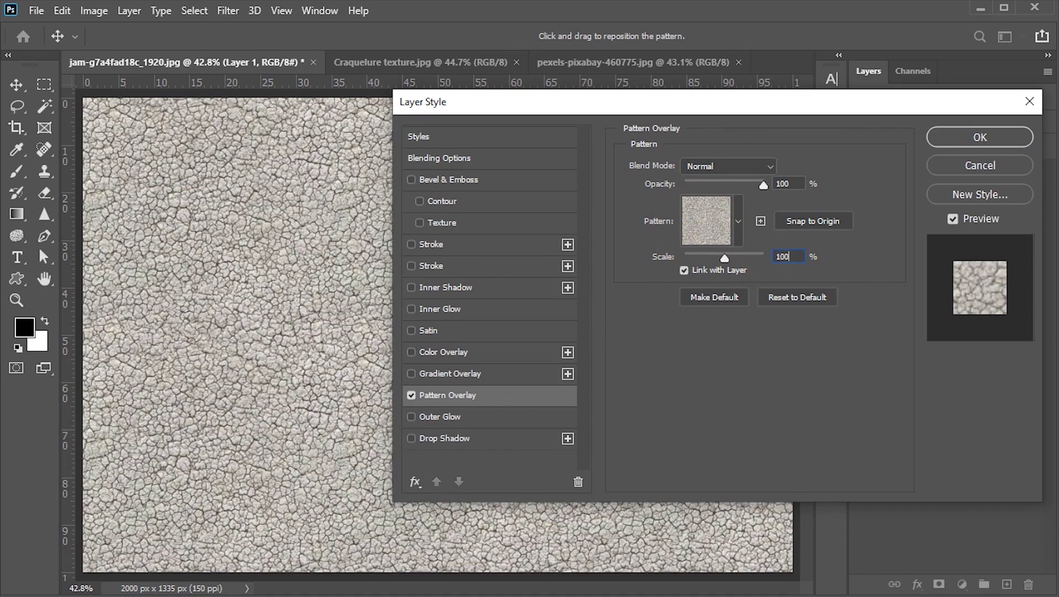
click(947, 139)
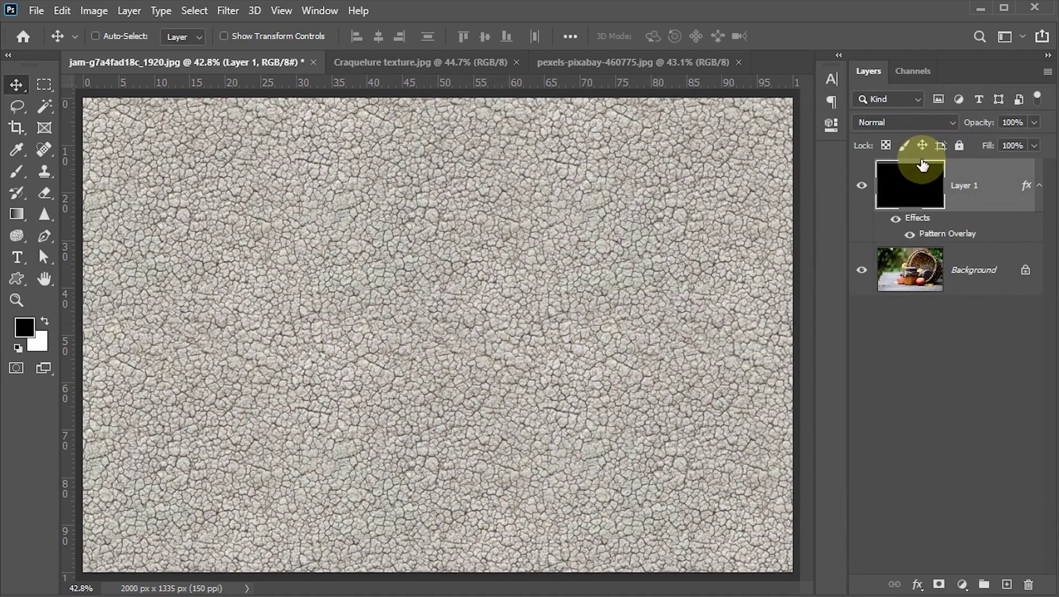
Step: Hide Layer 1 and convert the Background photo layer into a smart object
click(862, 188)
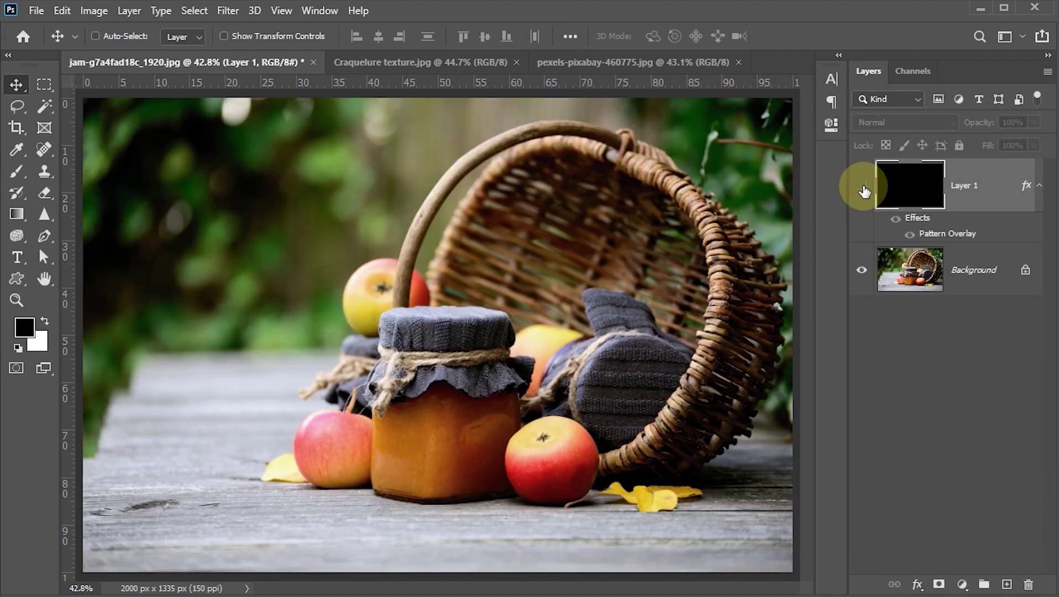
click(913, 282)
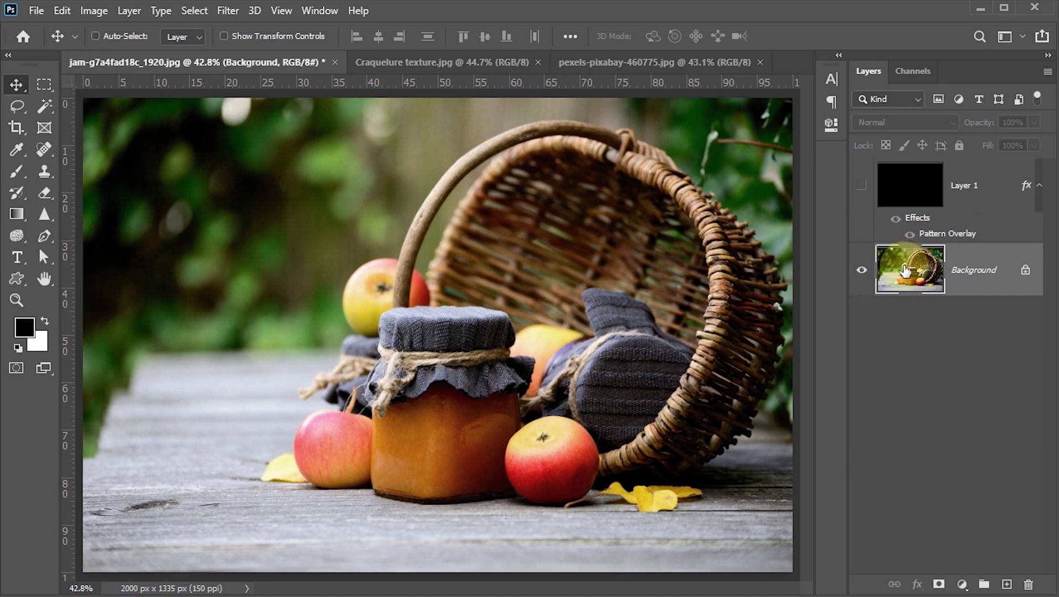
click(1047, 71)
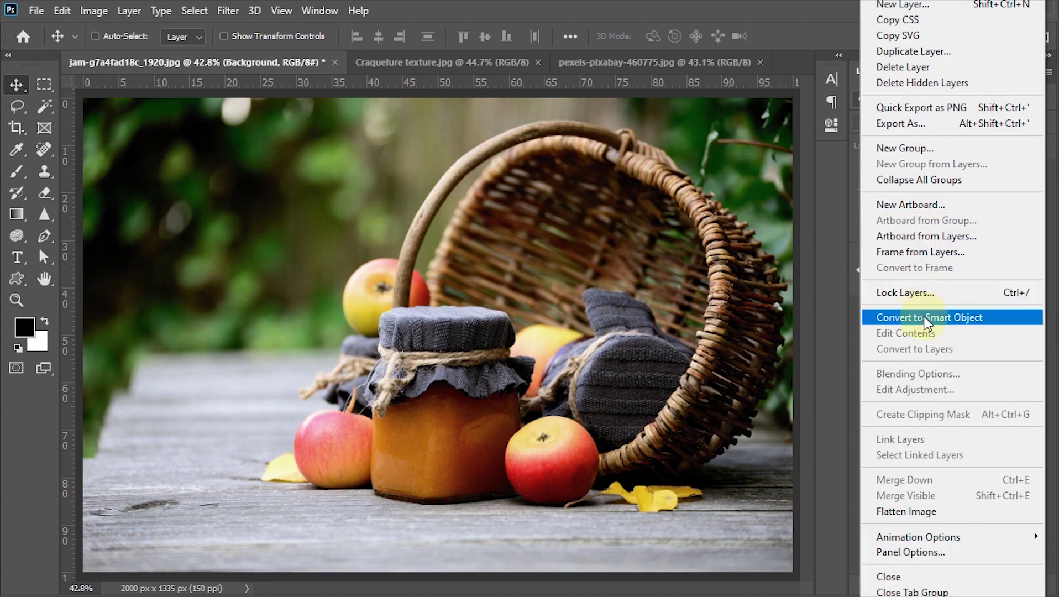
click(940, 317)
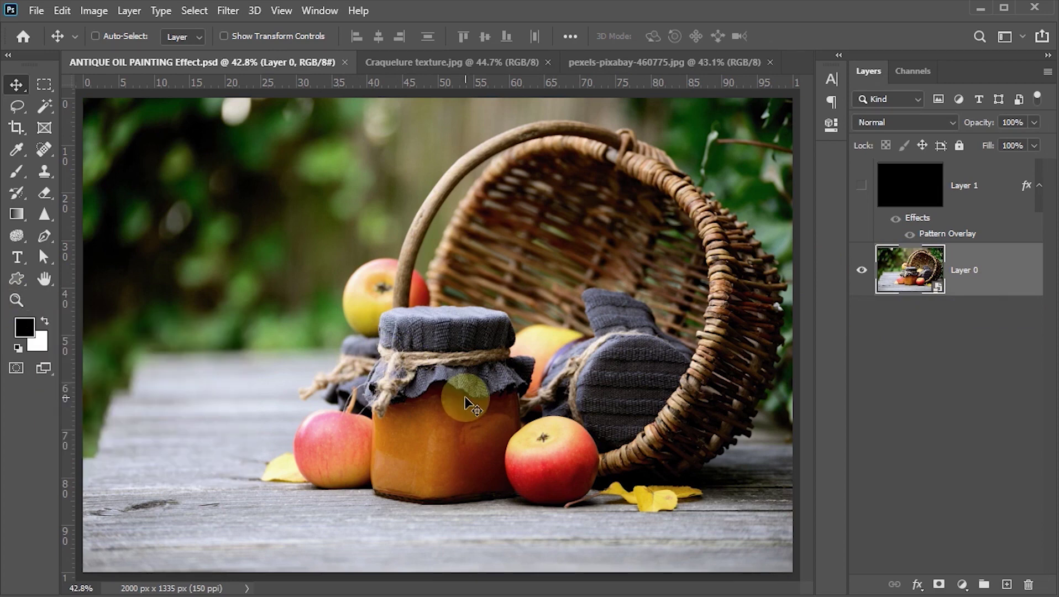
Step: Zoom in on the jar and apples, then set Oil Paint stylization 2, cleanliness 5, scale 4
key(z)
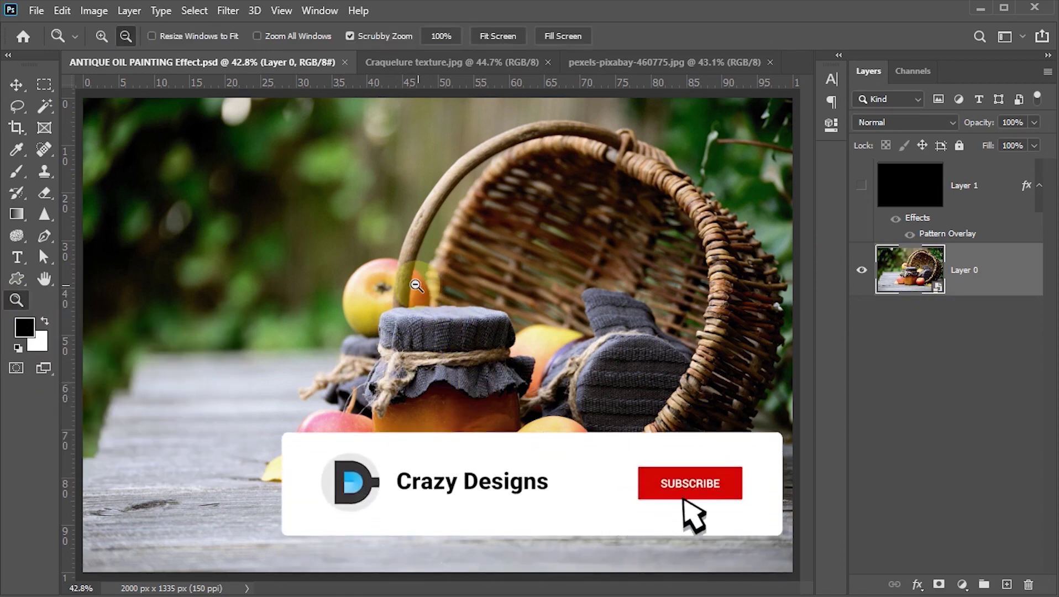
drag(413, 286, 462, 326)
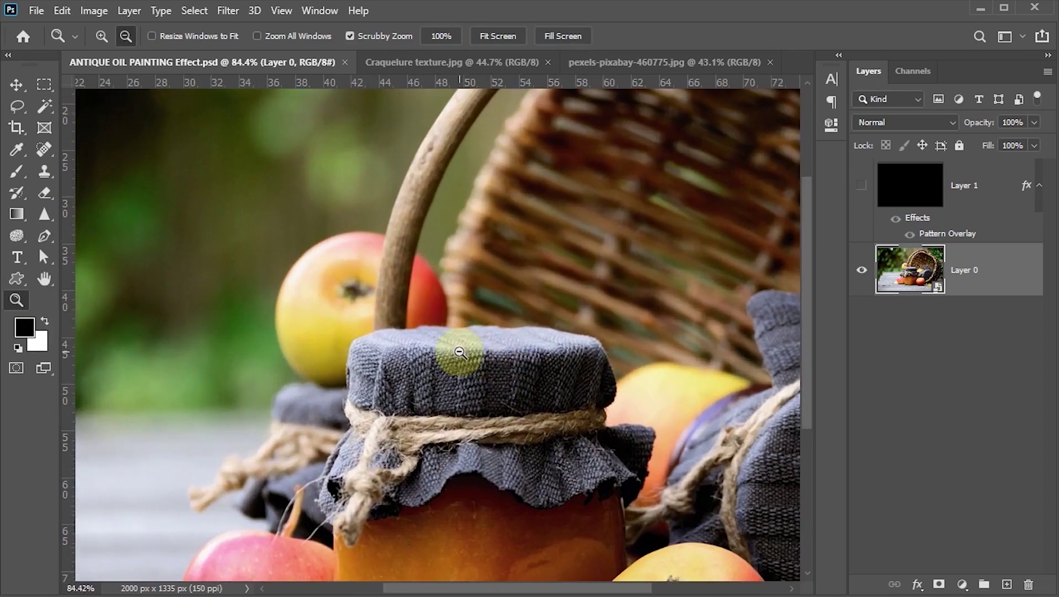
drag(594, 412, 333, 267)
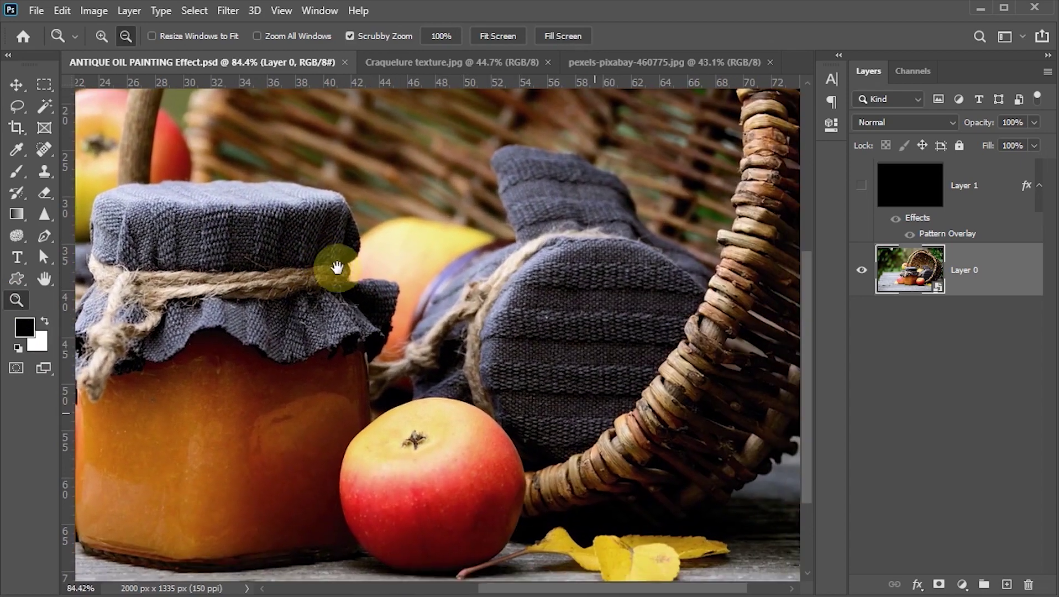
drag(541, 383, 429, 359)
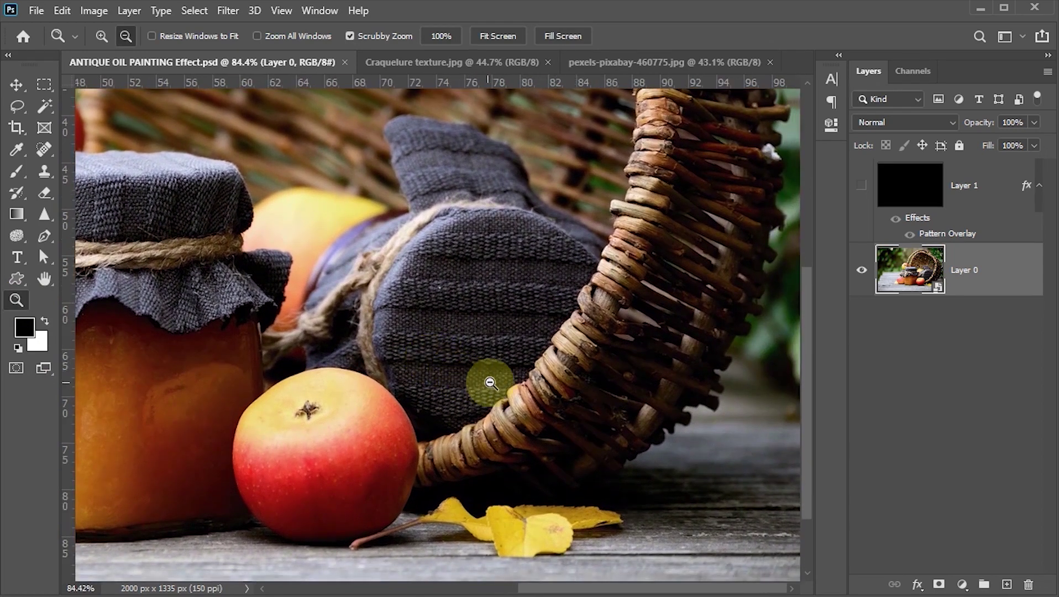
click(227, 12)
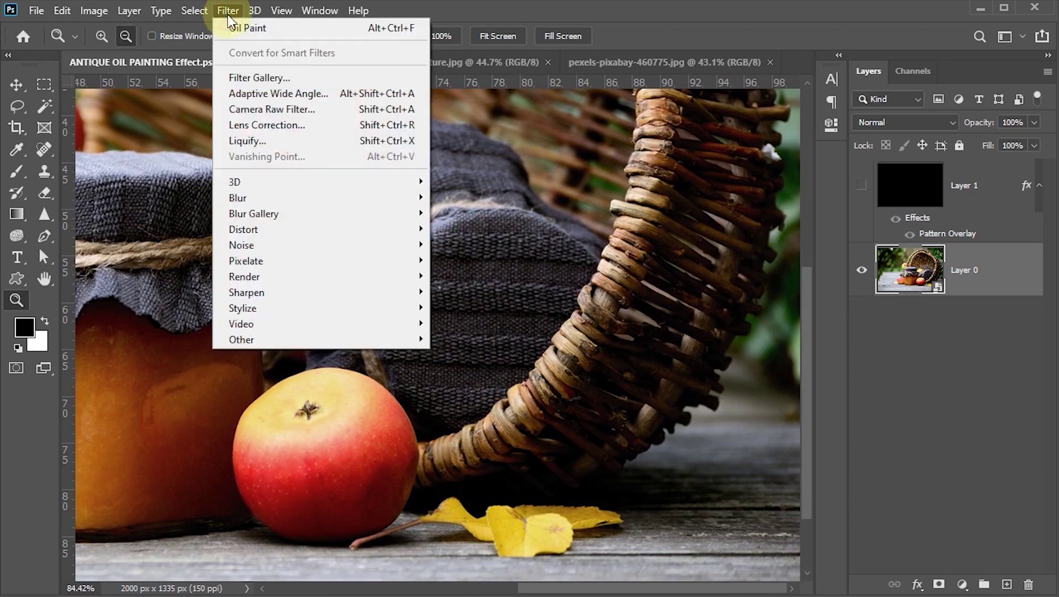
mouse_move(242, 308)
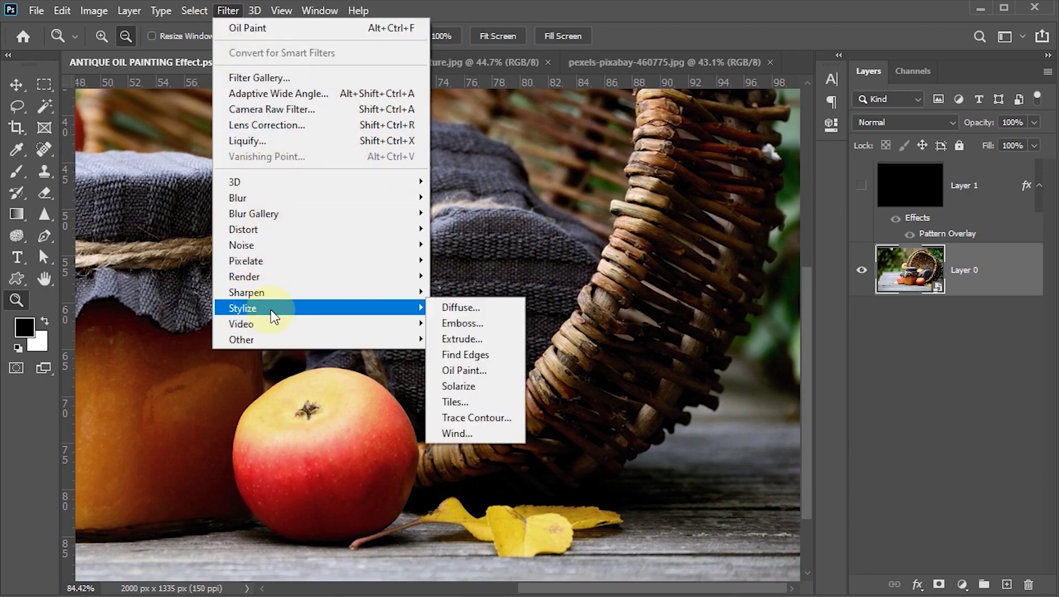
click(477, 370)
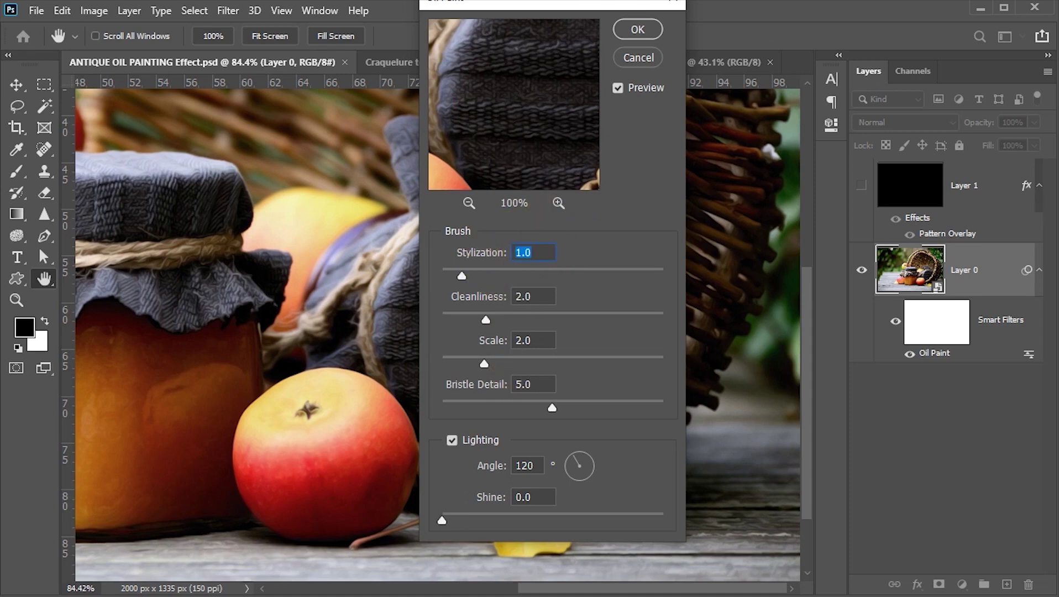
text(2)
drag(543, 298, 473, 298)
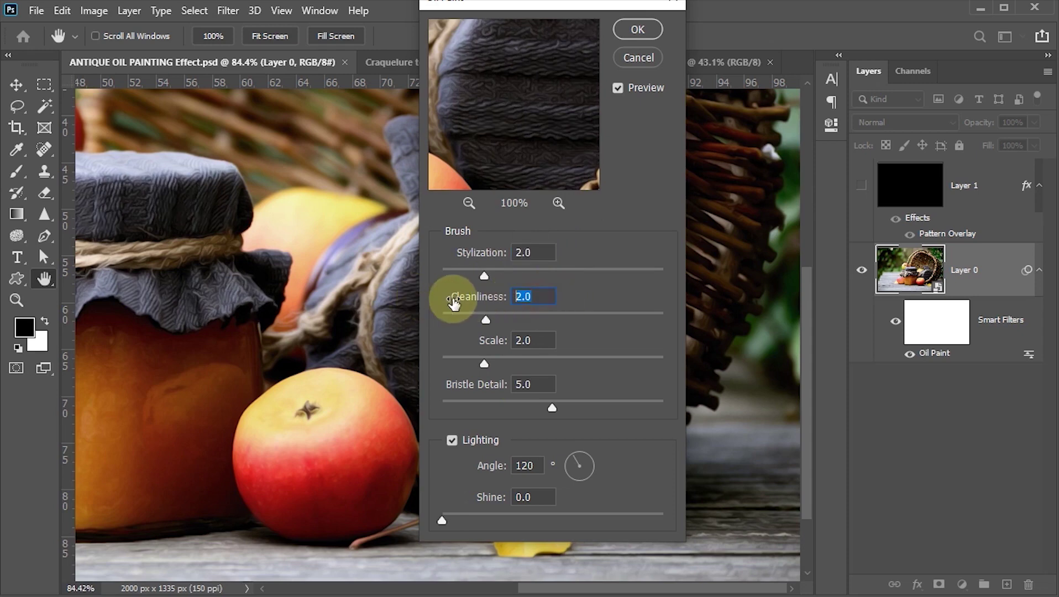
text(5)
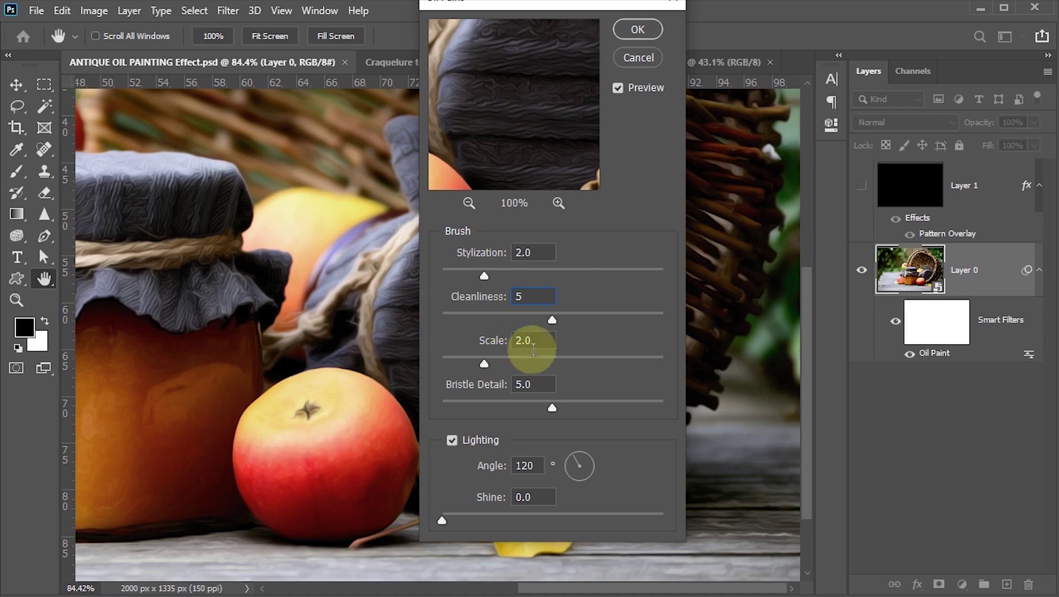
drag(531, 341, 470, 343)
text(4)
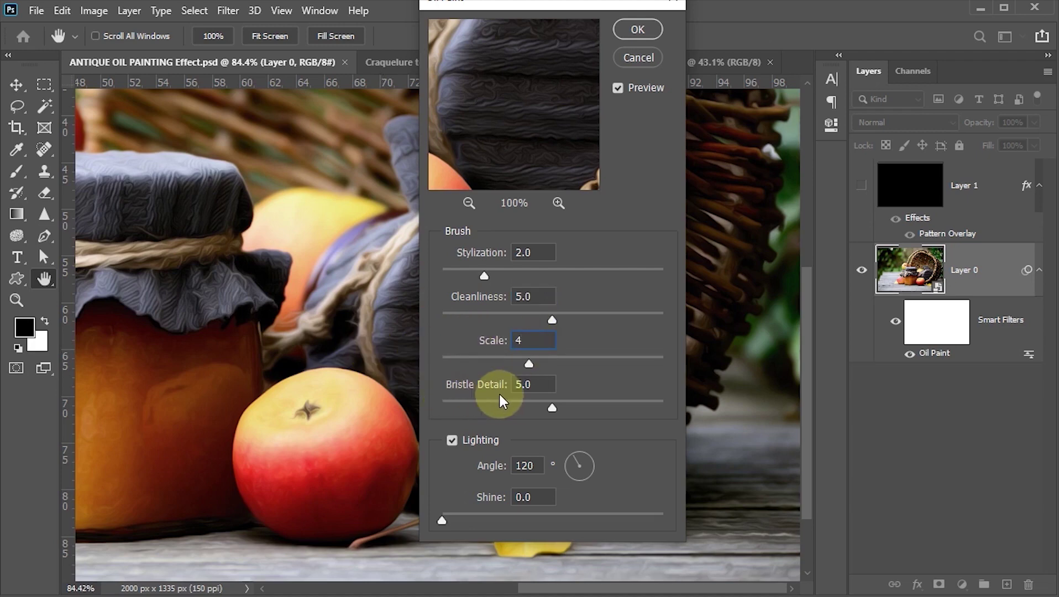
Step: Set Oil Paint bristle detail 10 and shine 1, confirm stylization 2, and apply the filter
drag(553, 403, 676, 412)
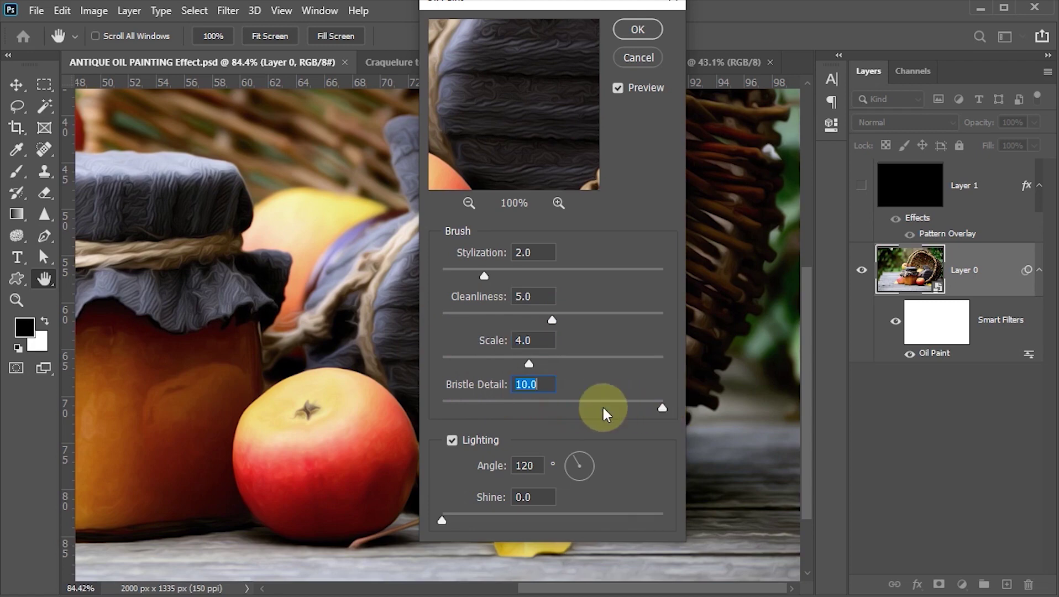
click(450, 439)
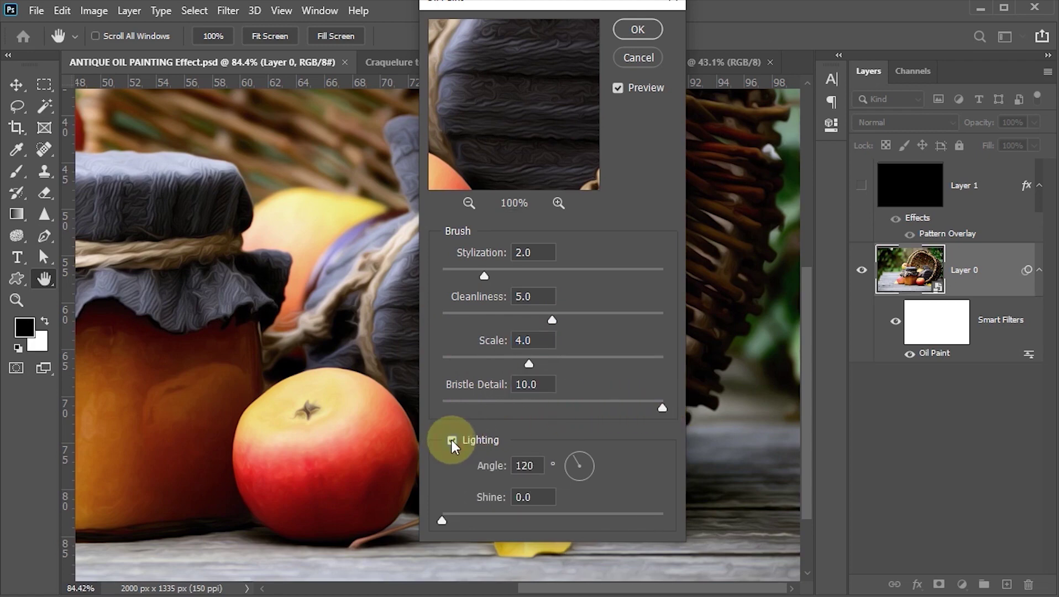
click(493, 467)
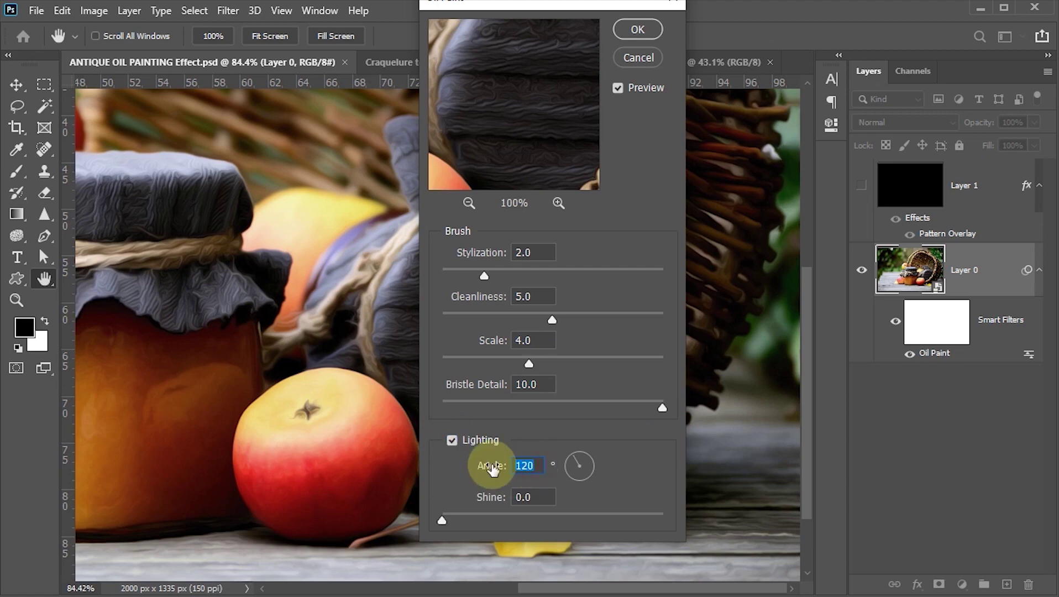
click(492, 498)
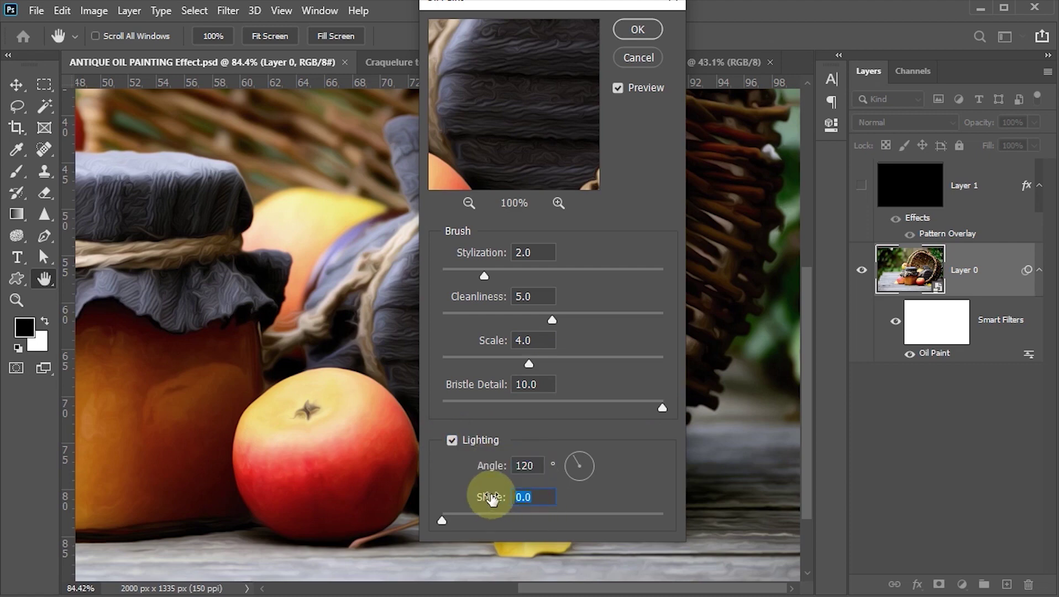
text(1)
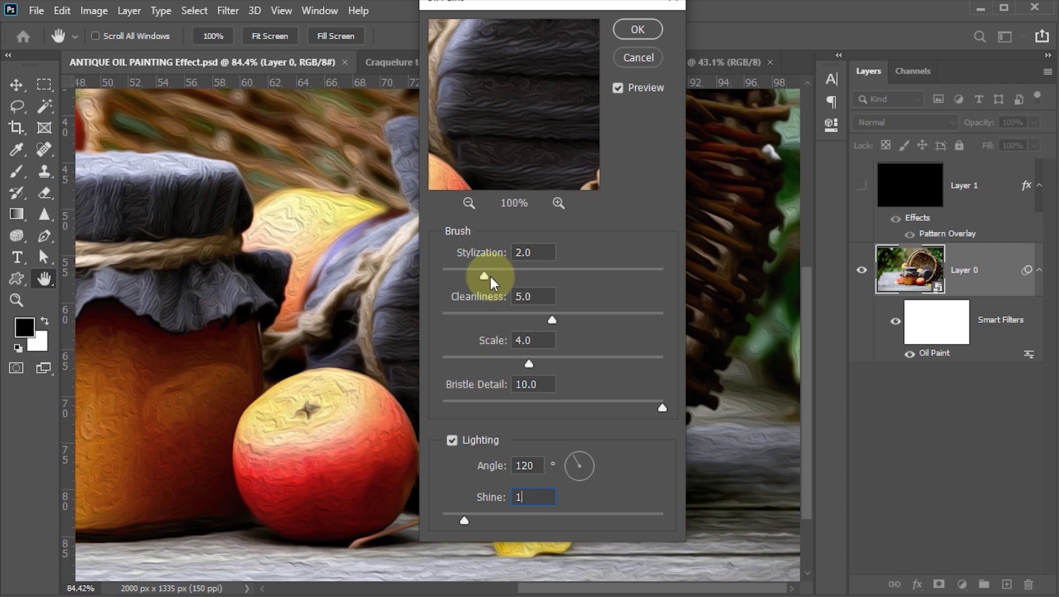
drag(485, 275, 496, 277)
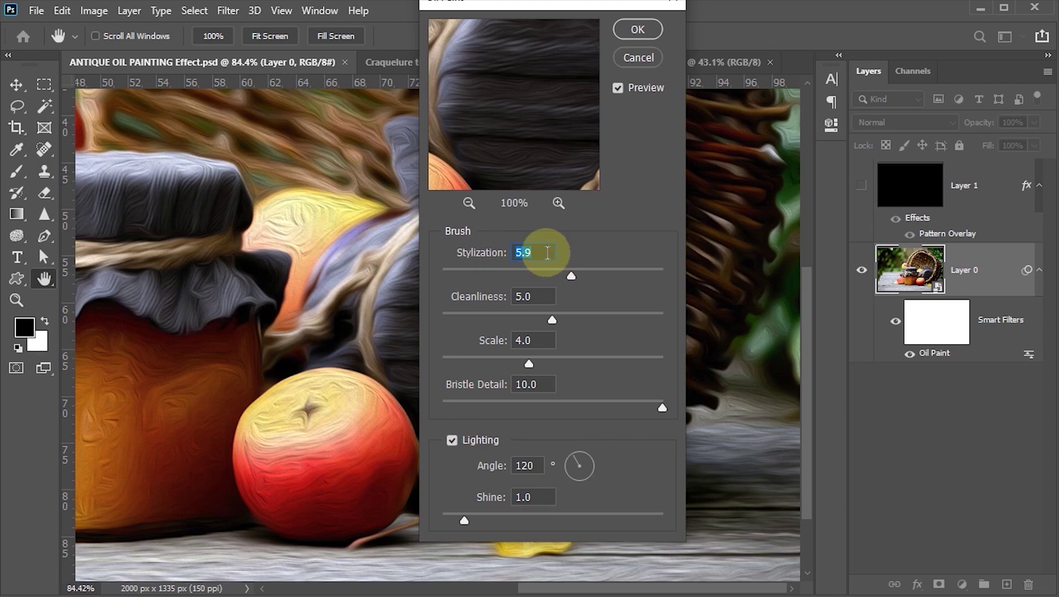
text(2)
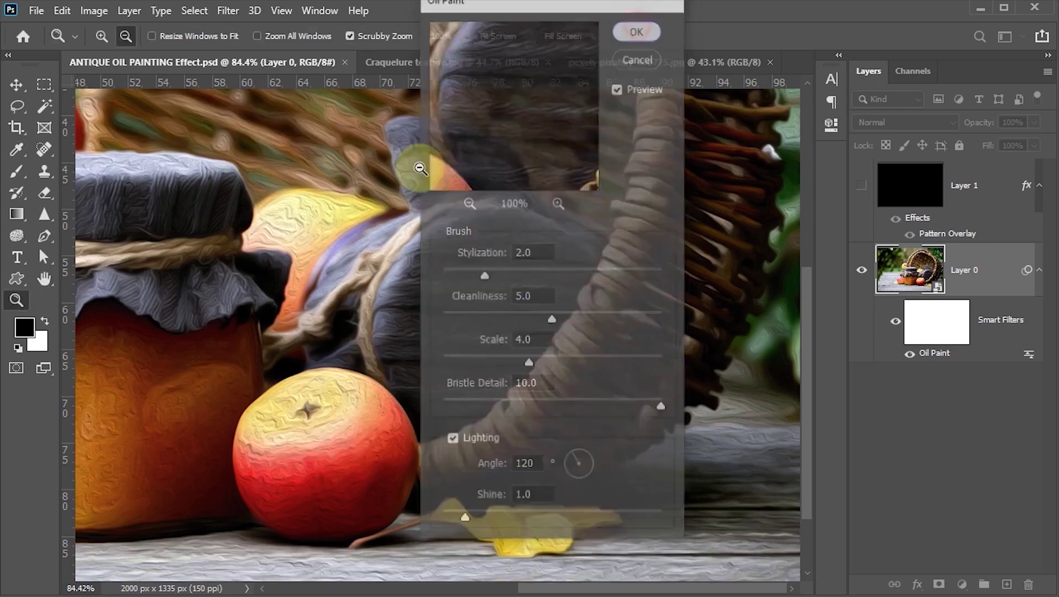
text(v)
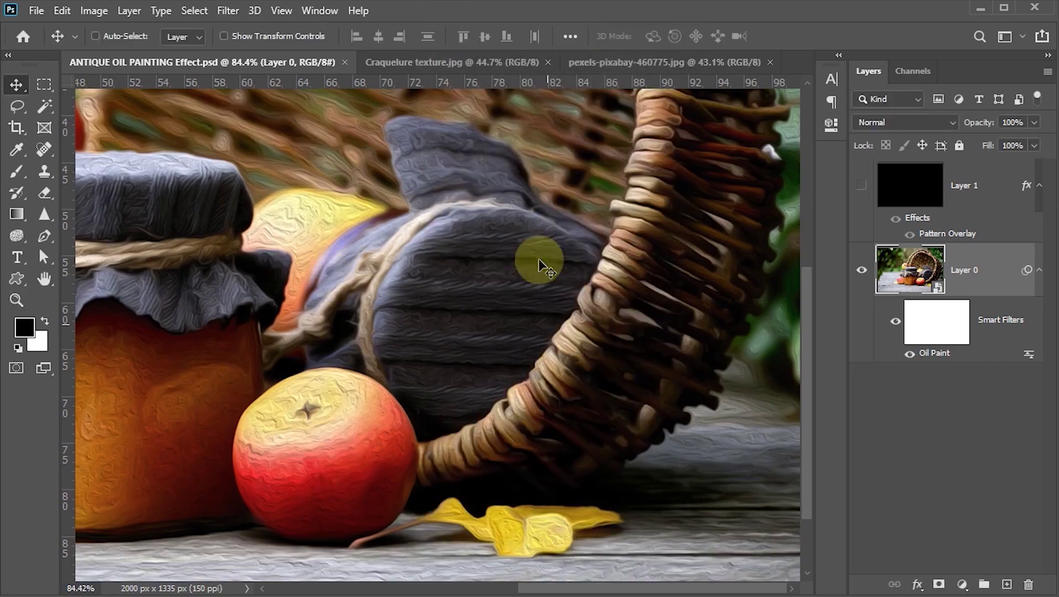
Step: Apply an Unsharp Mask with amount 80%, radius 2 px and threshold 0
click(227, 10)
mouse_move(247, 292)
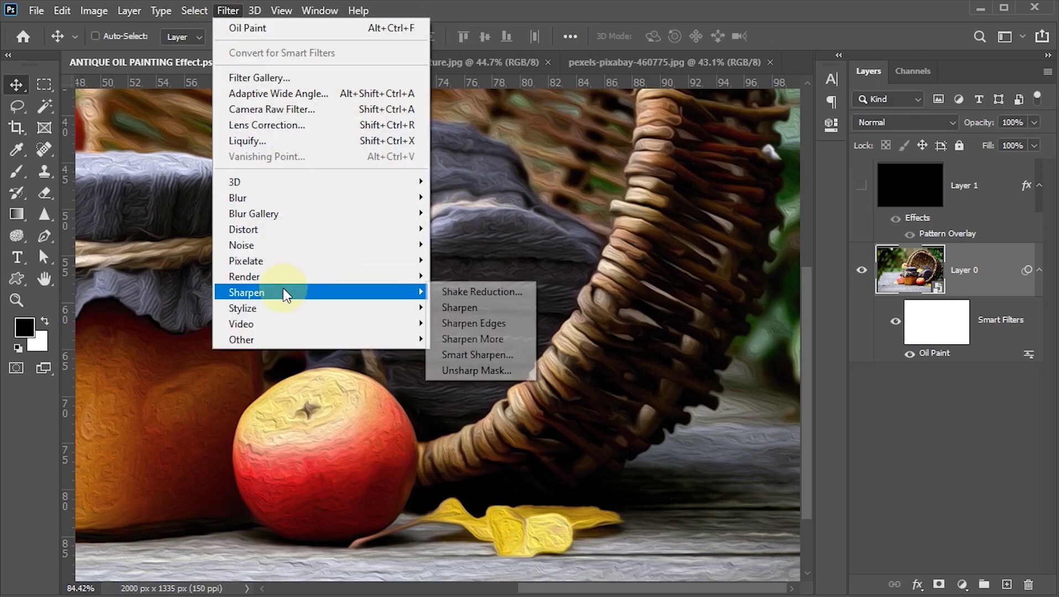
click(470, 369)
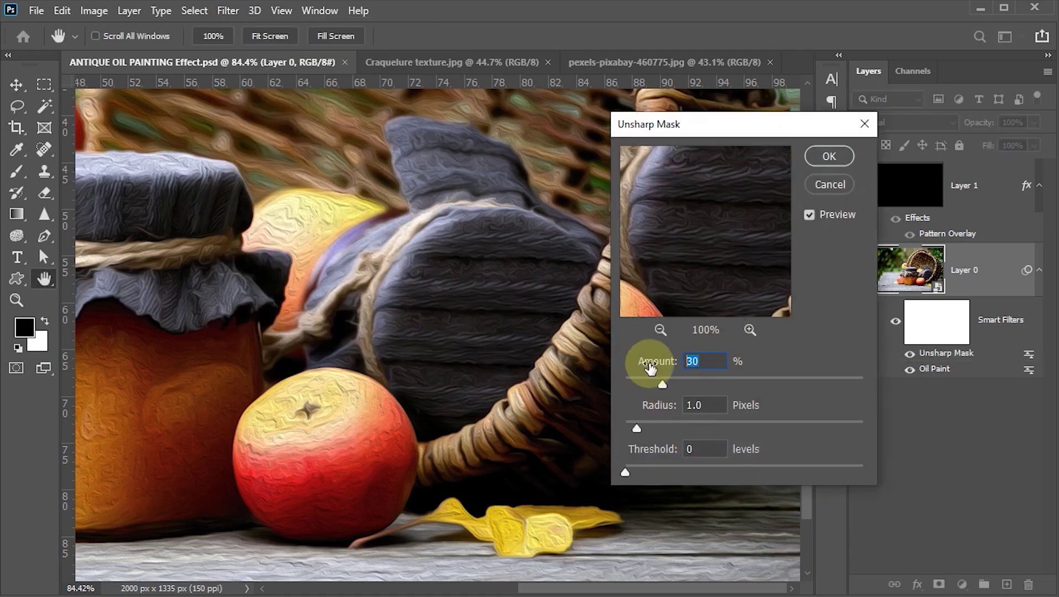
text(8)
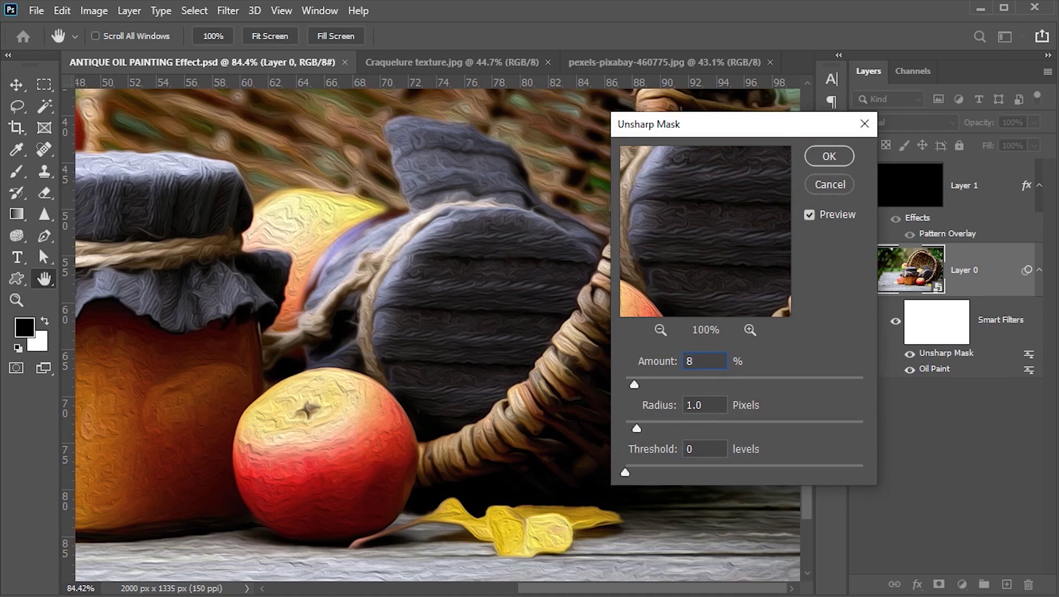
text(0)
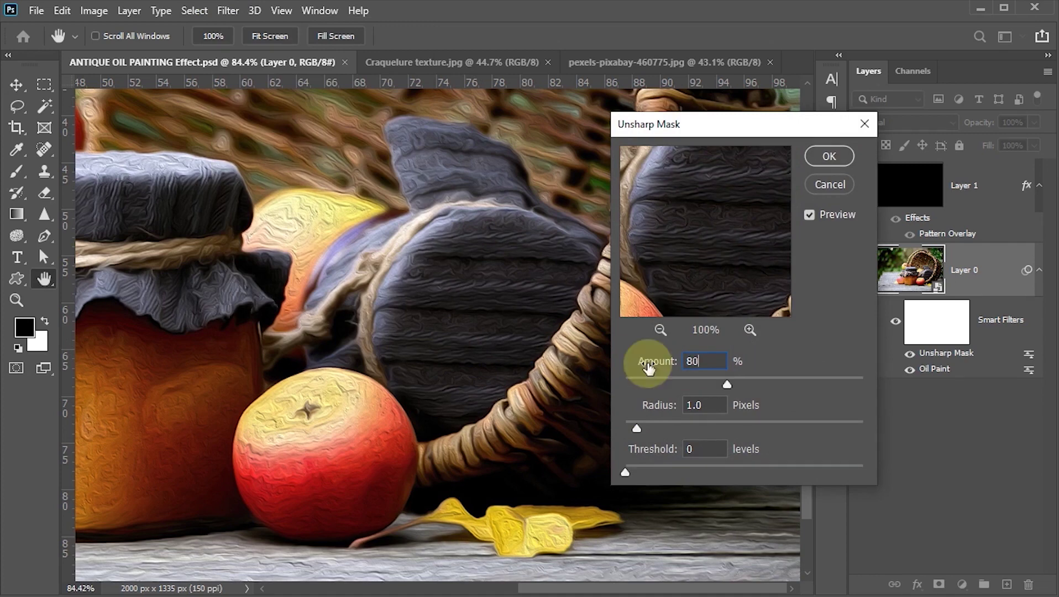
key(Tab)
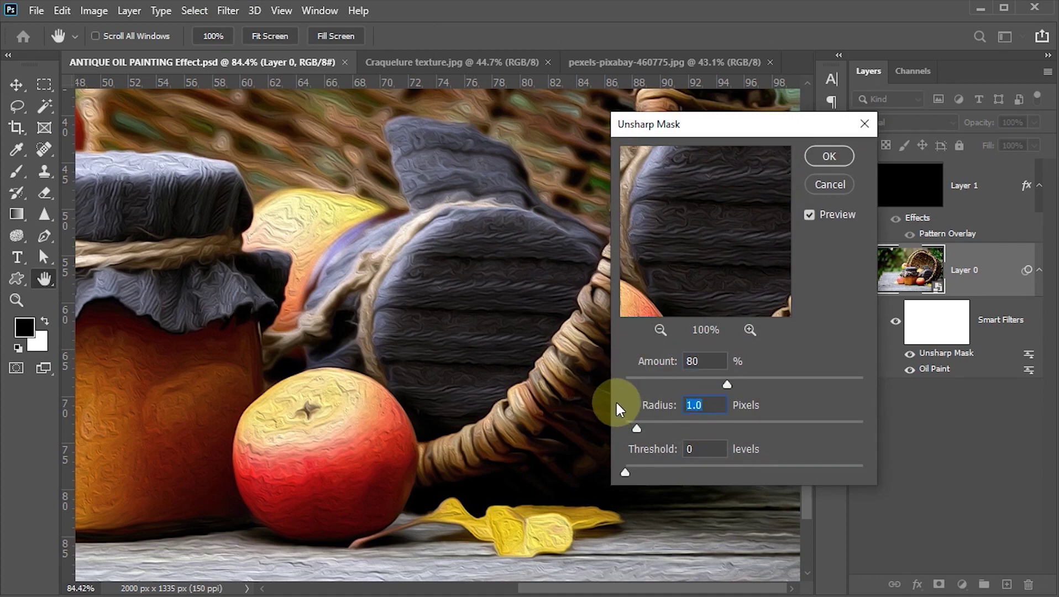
text(2)
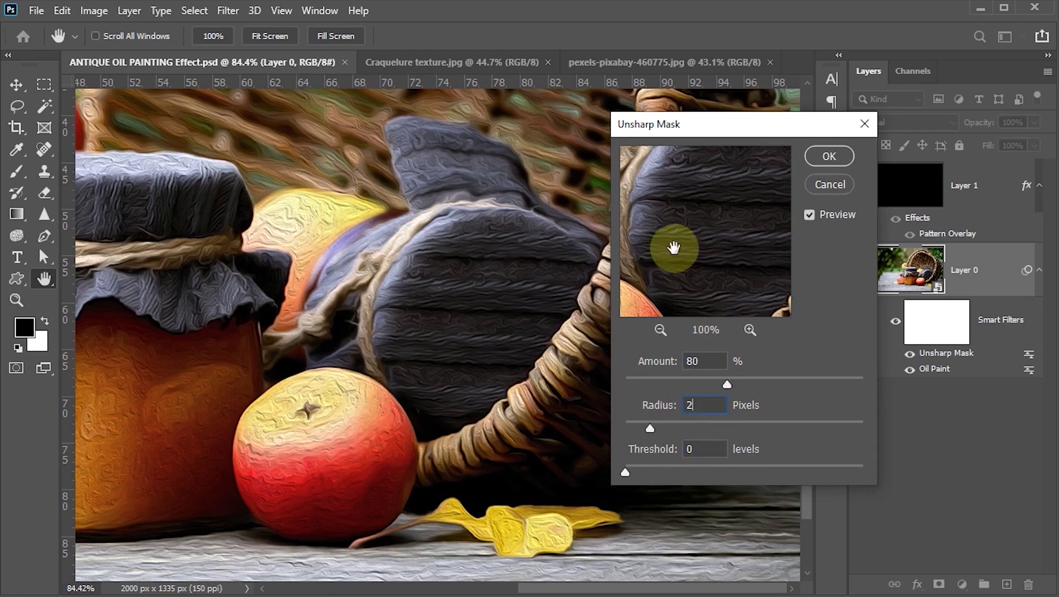
click(660, 330)
click(660, 330)
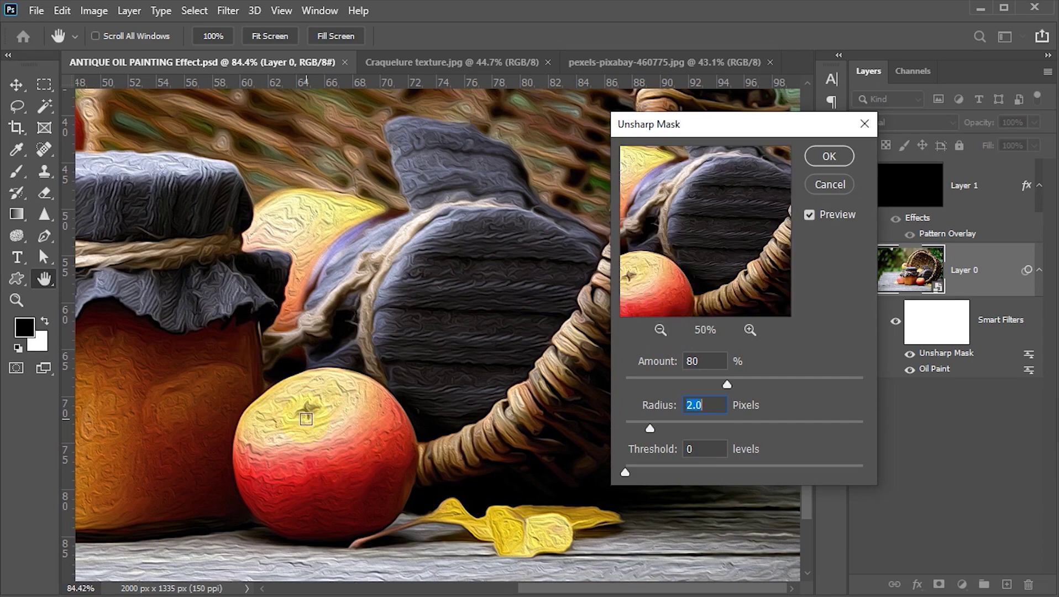
click(696, 236)
click(829, 157)
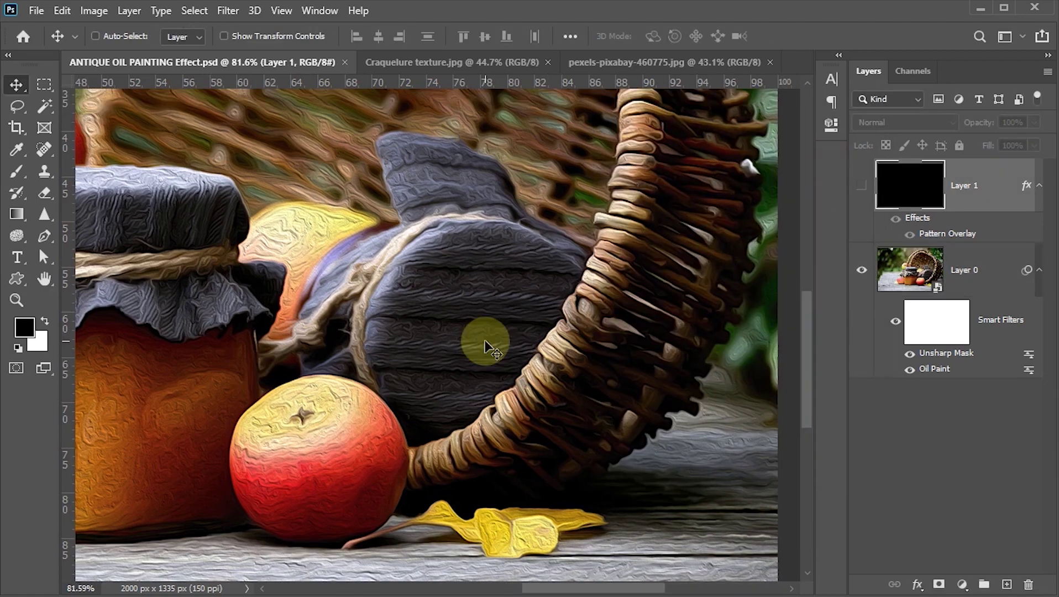
Step: Show Layer 1 again and rasterize its Pattern Overlay into craquelure crack pixels
key(ctrl+0)
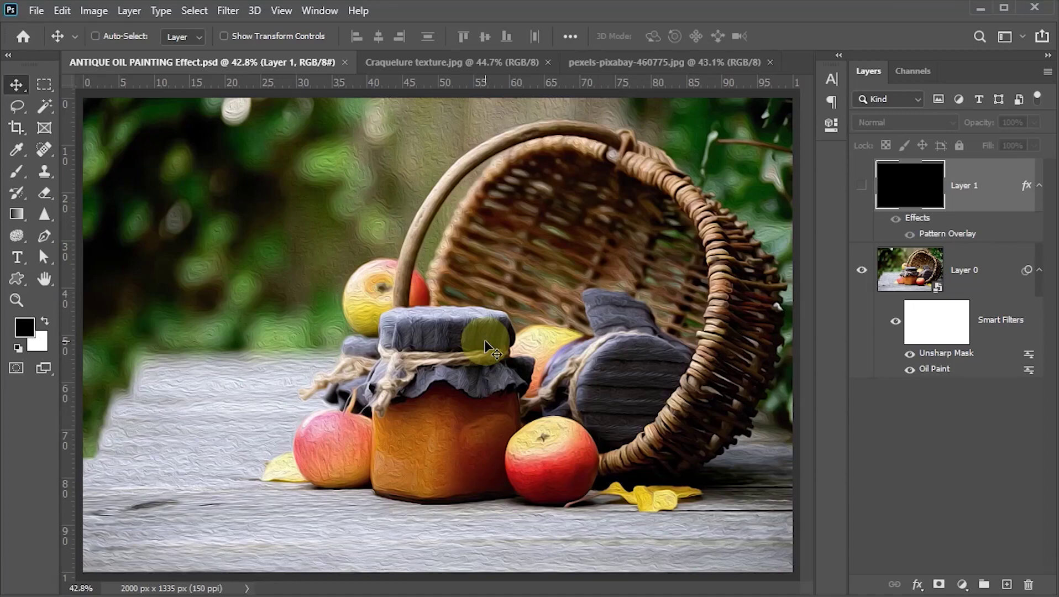
click(863, 189)
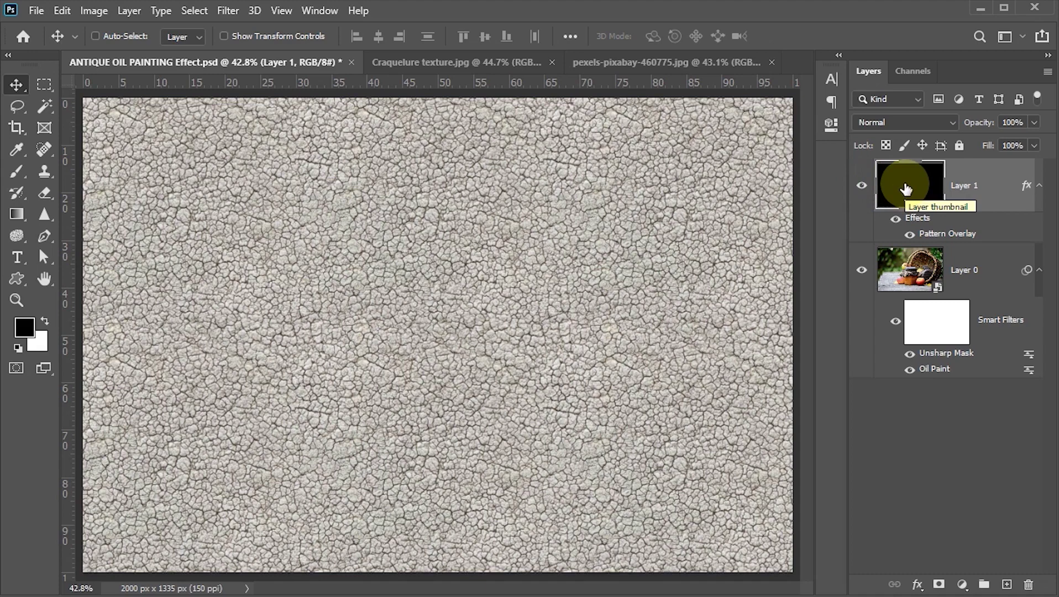
right_click(1001, 189)
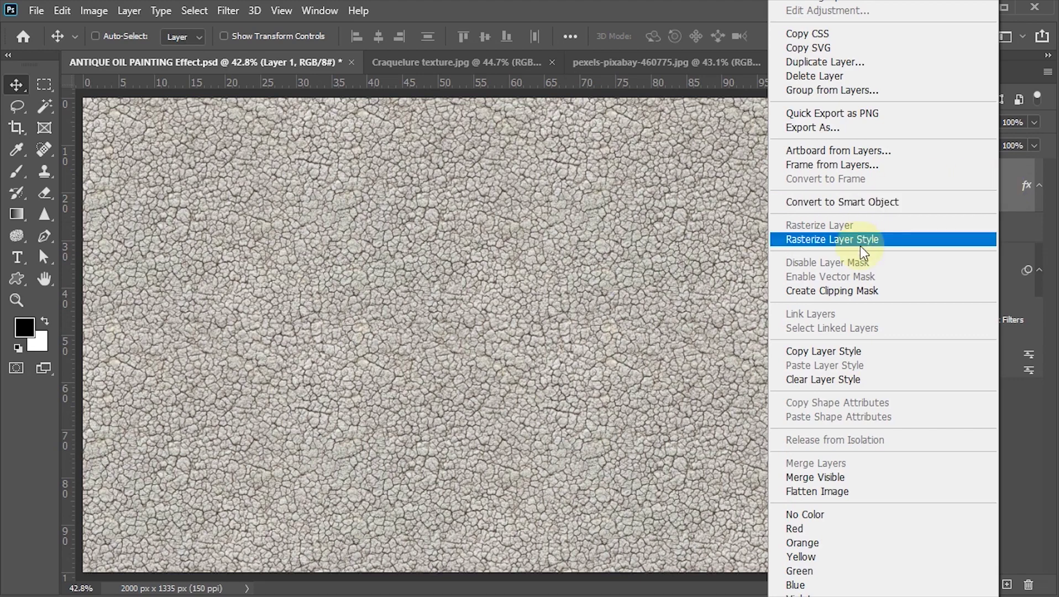
click(861, 244)
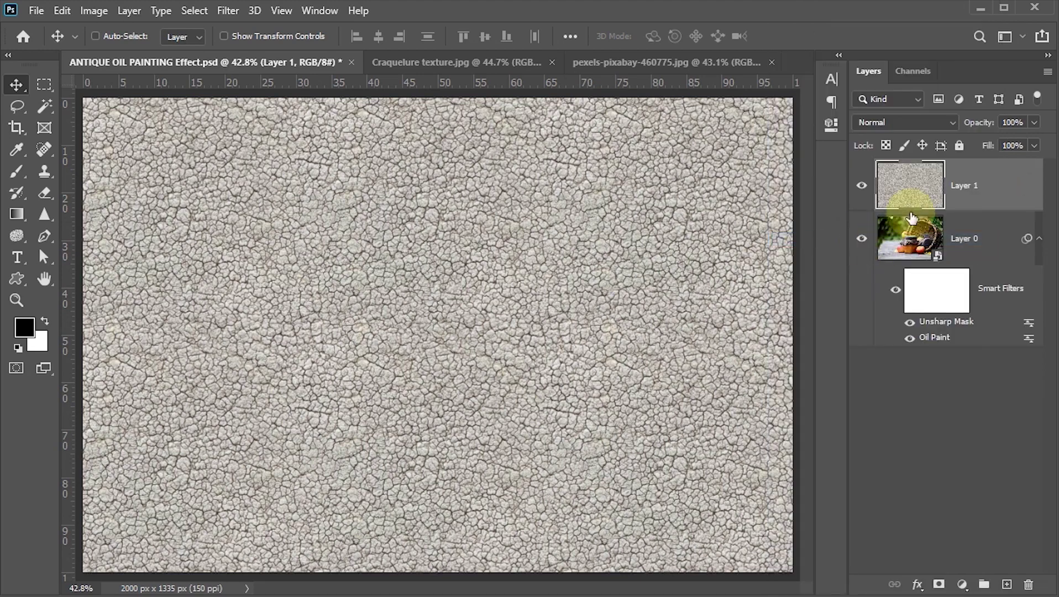
Step: Set Layer 1 to the Multiply blend mode at 45% opacity
click(953, 122)
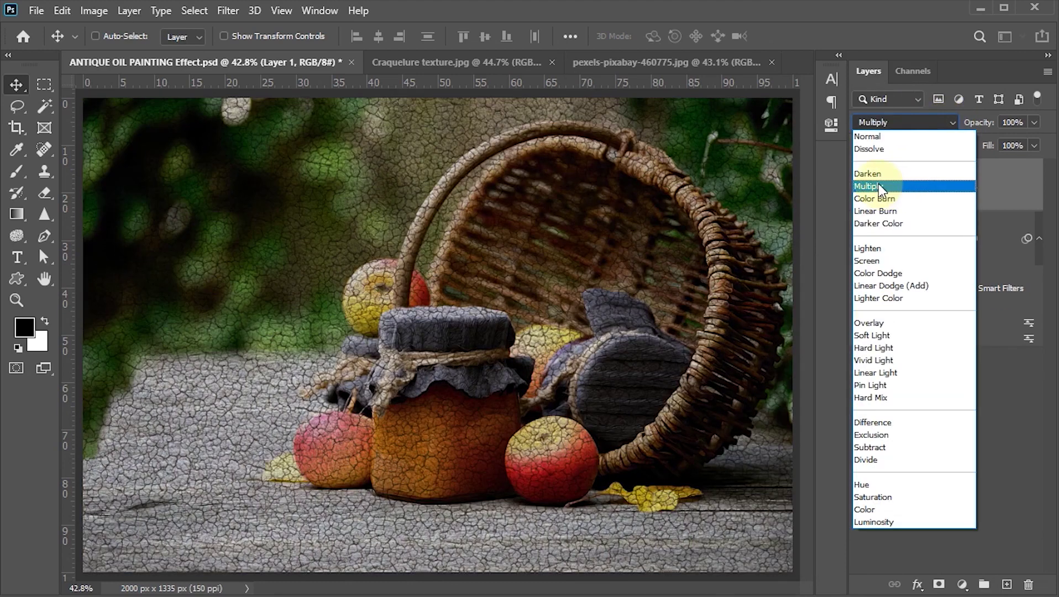
click(879, 185)
click(621, 283)
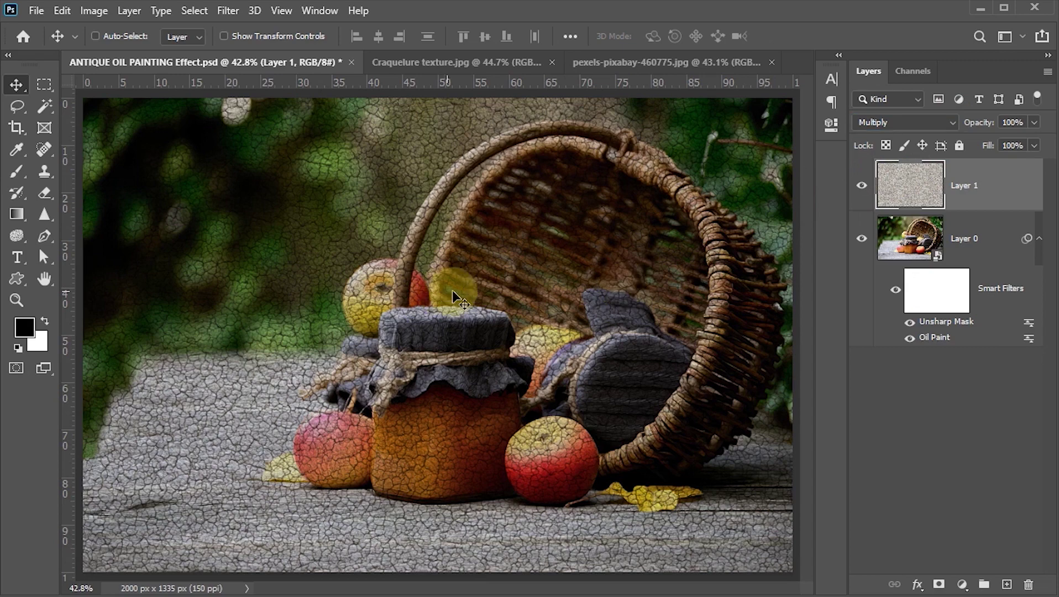
click(1012, 123)
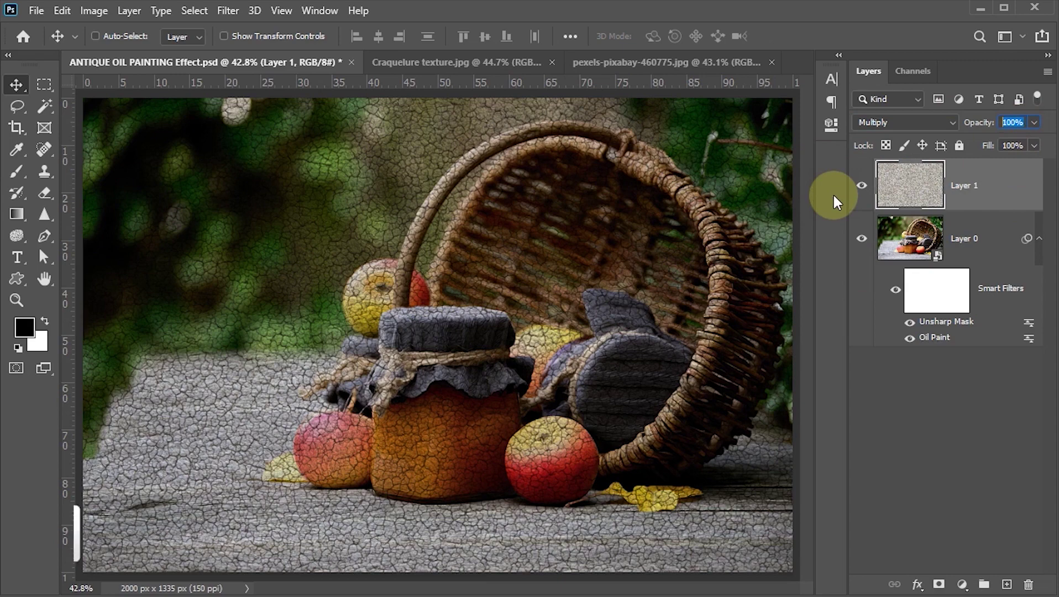
text(45)
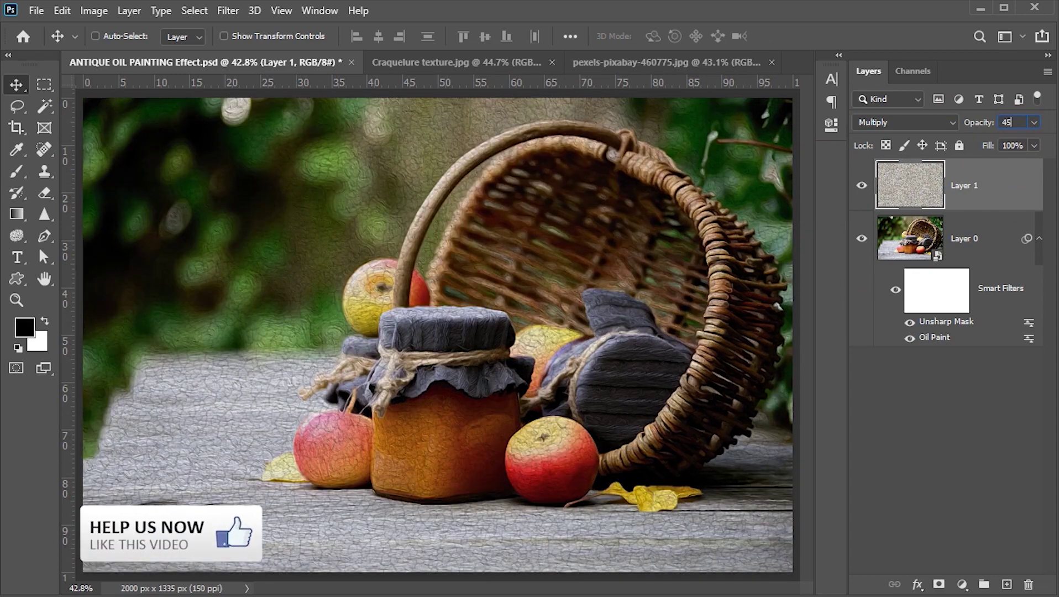
key(Return)
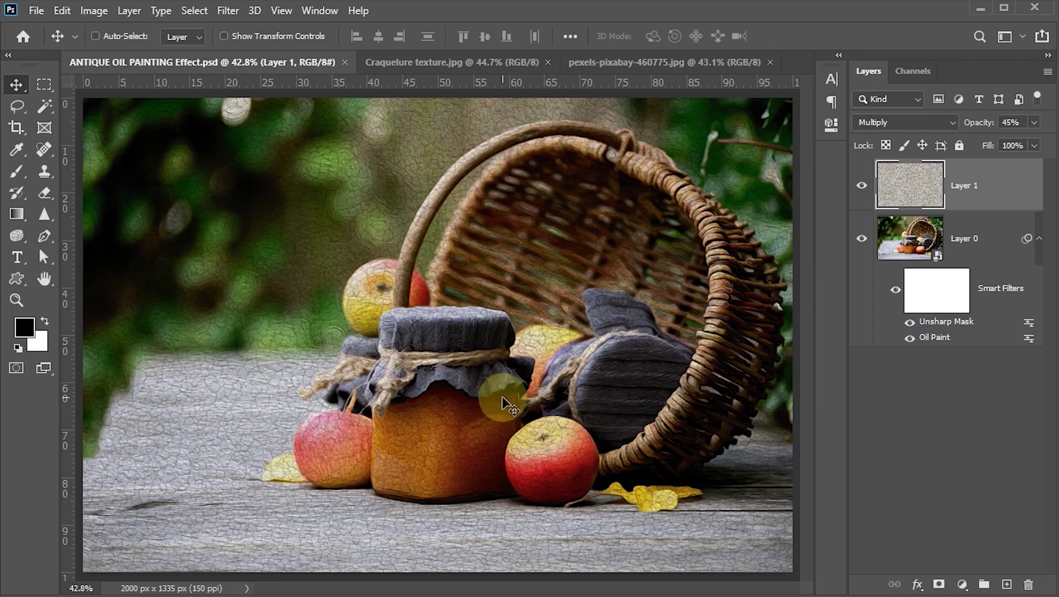
Step: Add a Levels adjustment layer with input black 12 and input white 230
click(963, 584)
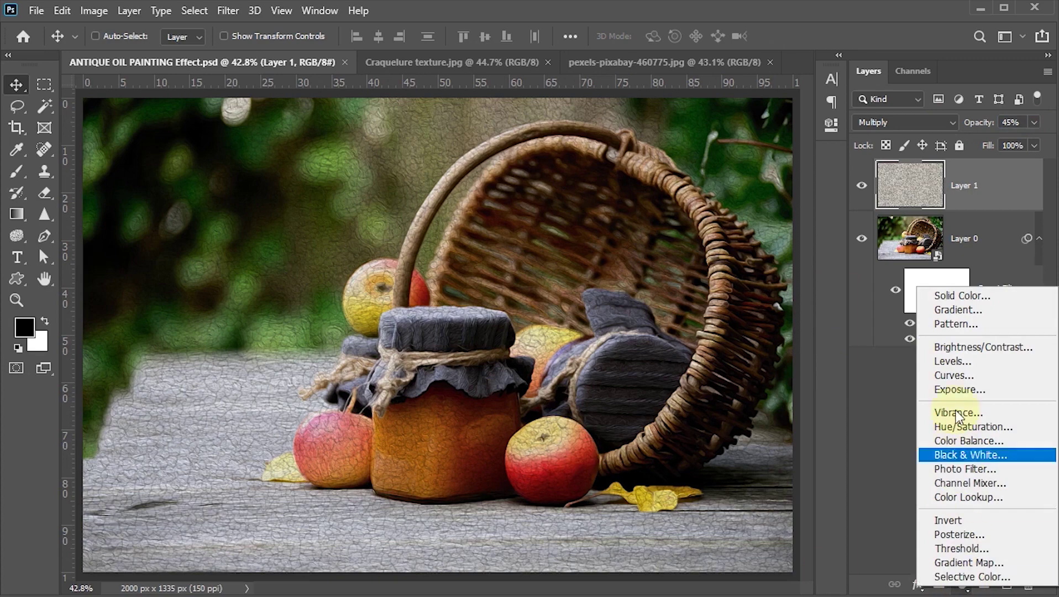
click(953, 362)
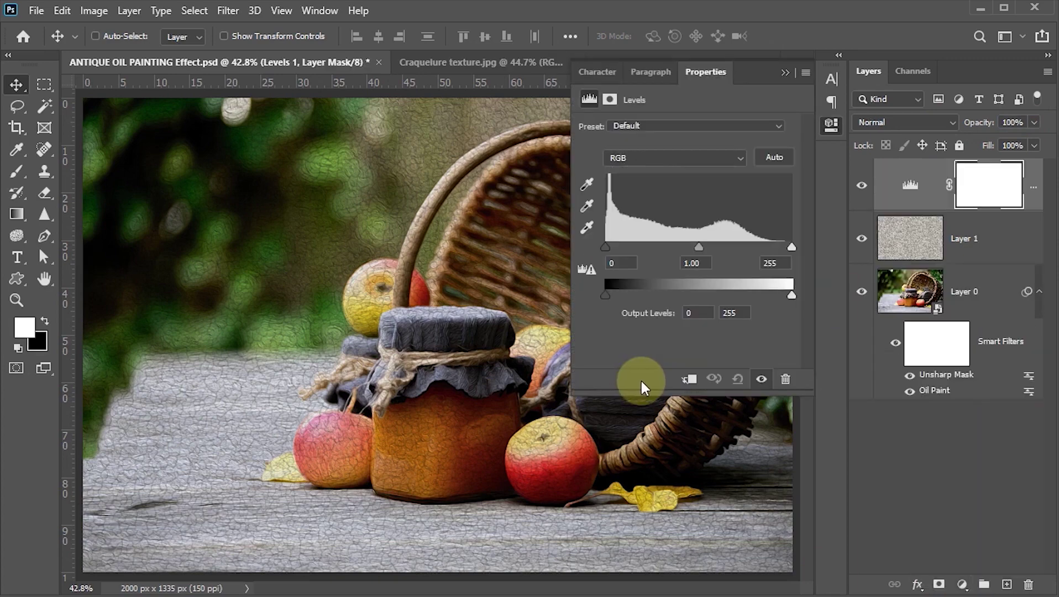
click(625, 263)
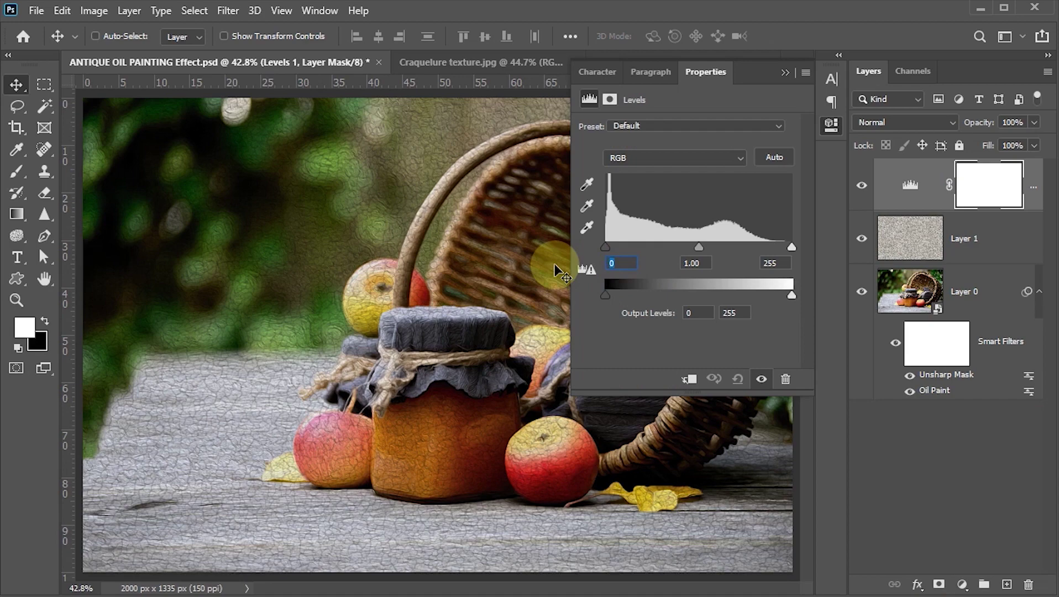
text(12)
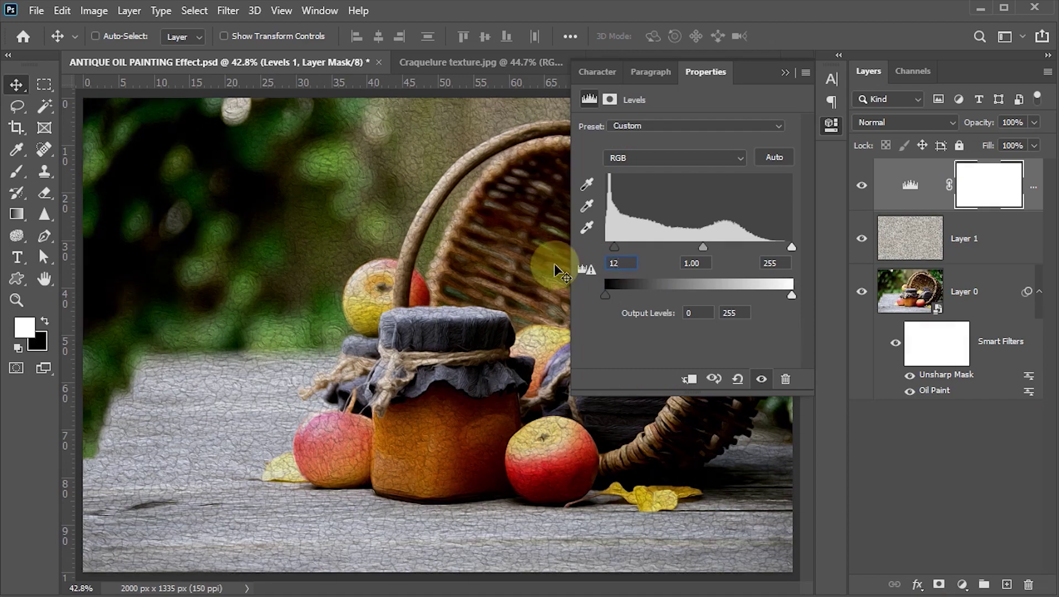
click(777, 263)
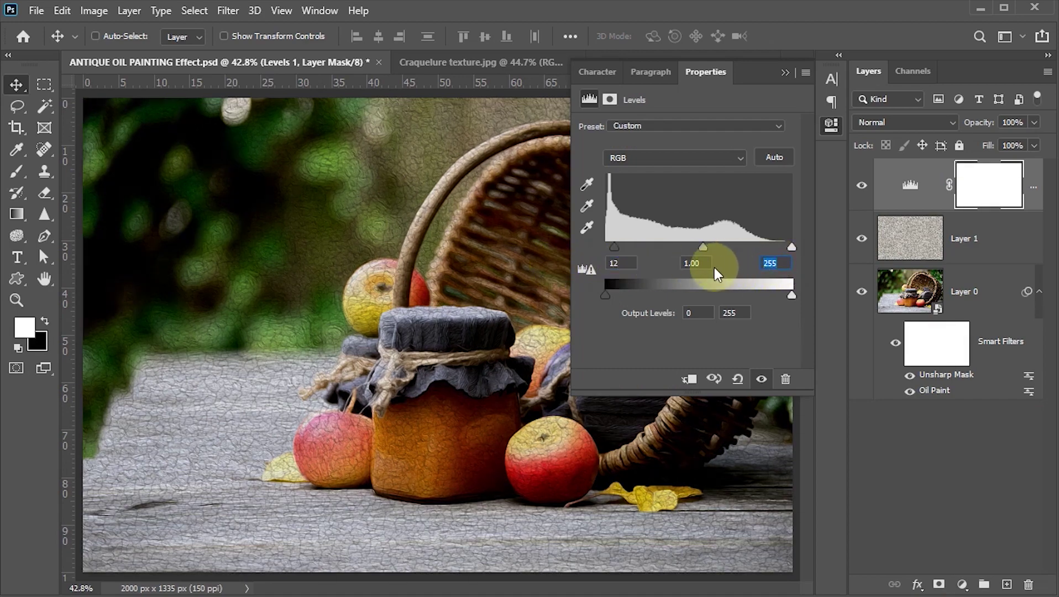
text(230)
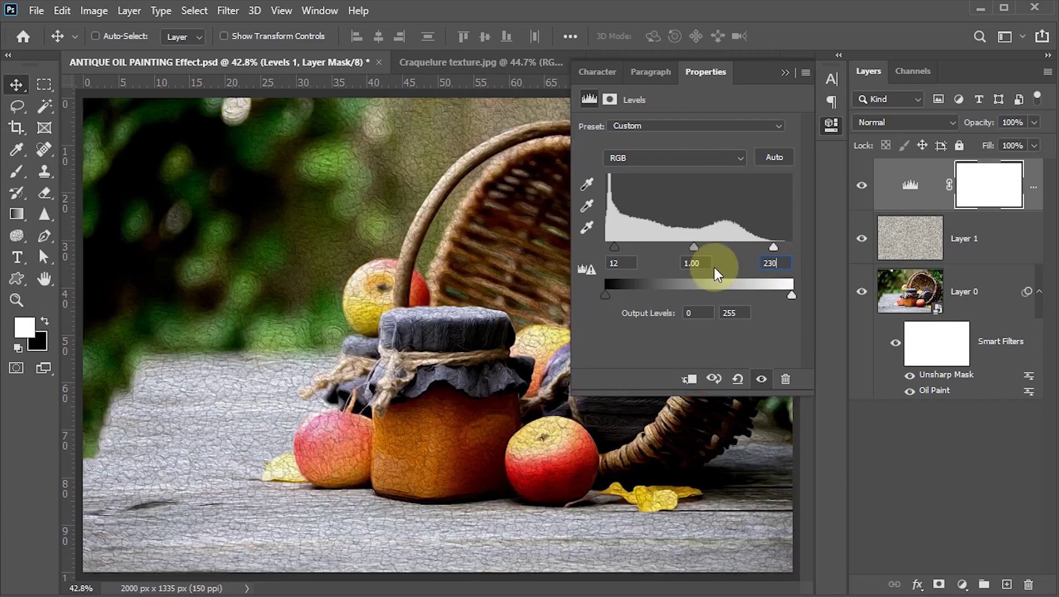
click(786, 72)
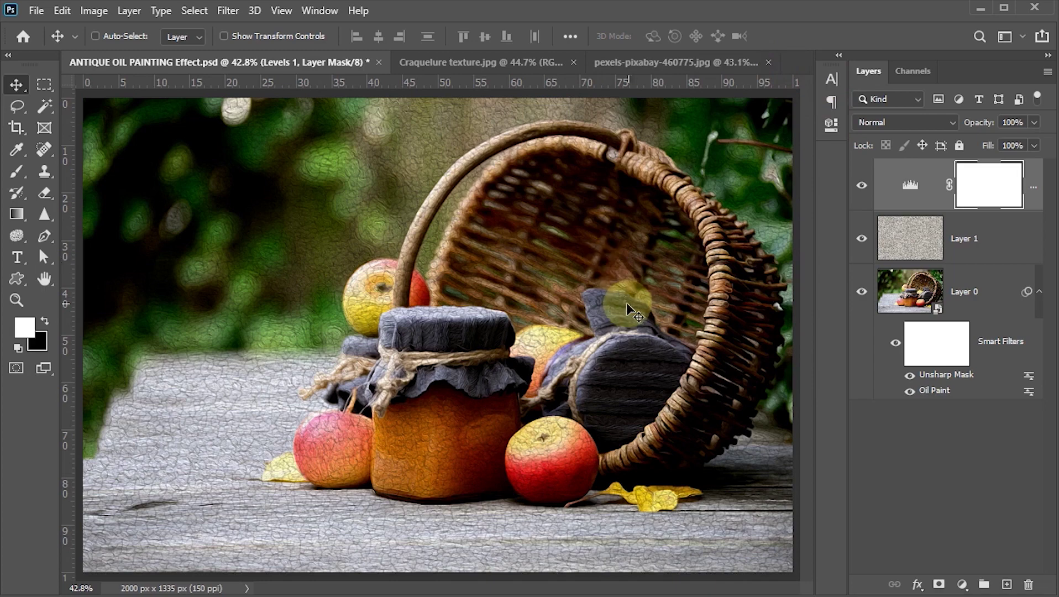
Step: Add a Photo Filter adjustment layer with Warming Filter (85) at 55% density, then save
click(963, 584)
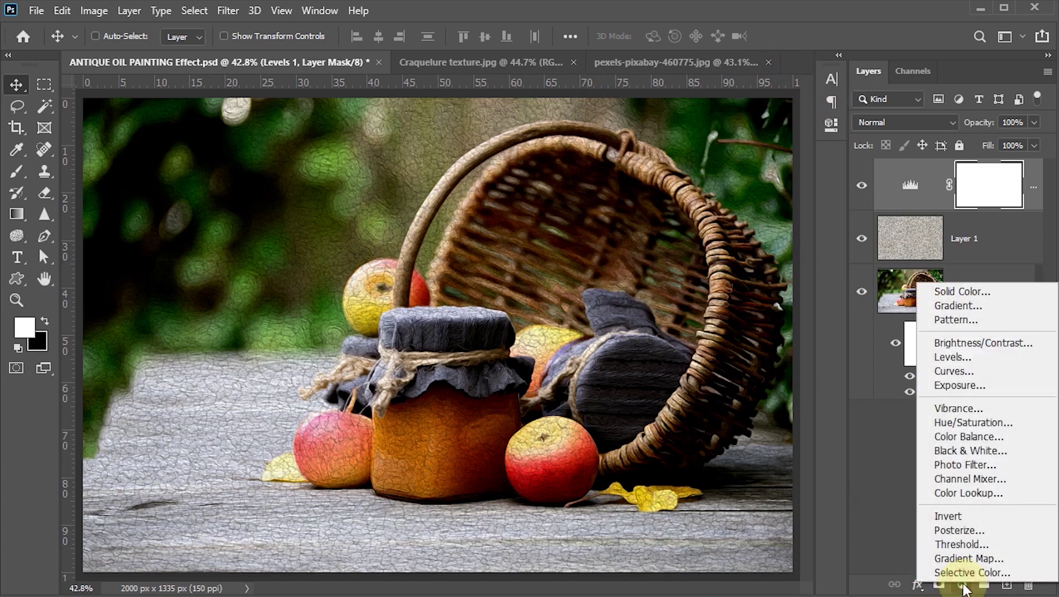
click(952, 467)
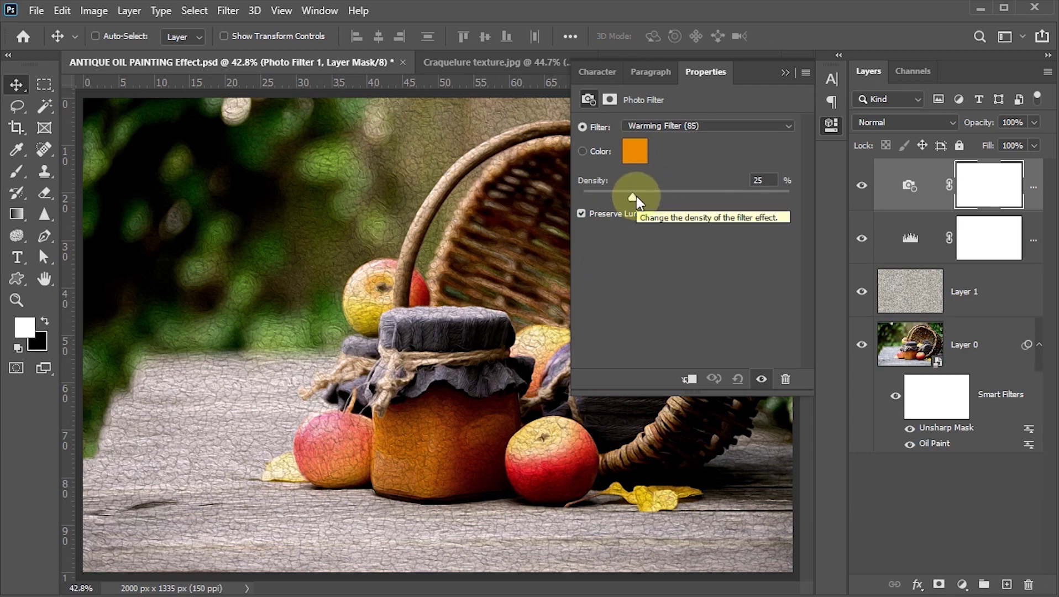
mouse_move(633, 197)
mouse_down()
mouse_move(731, 197)
mouse_move(701, 197)
mouse_up()
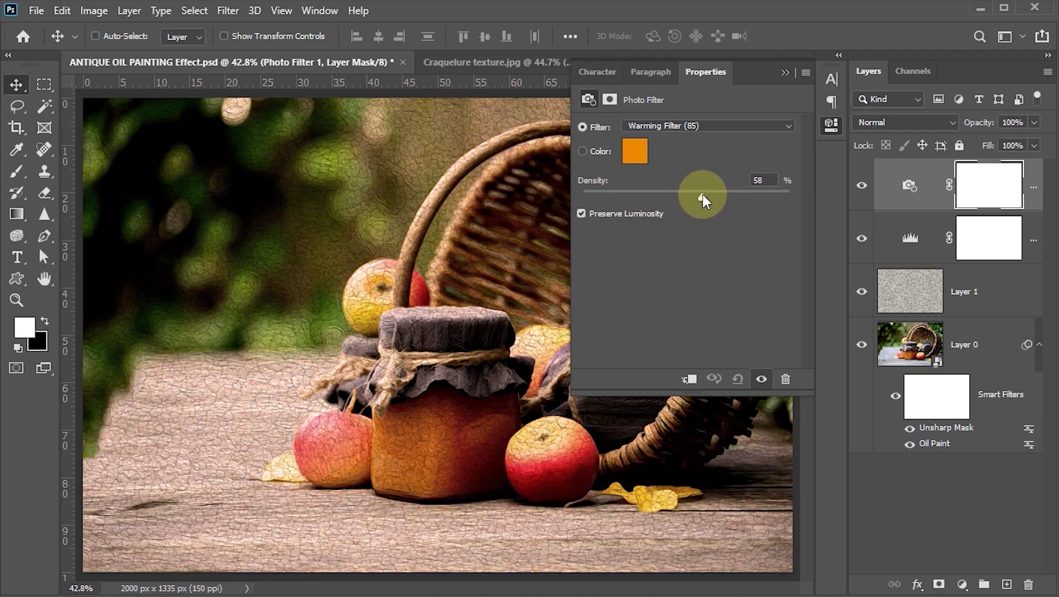
click(775, 181)
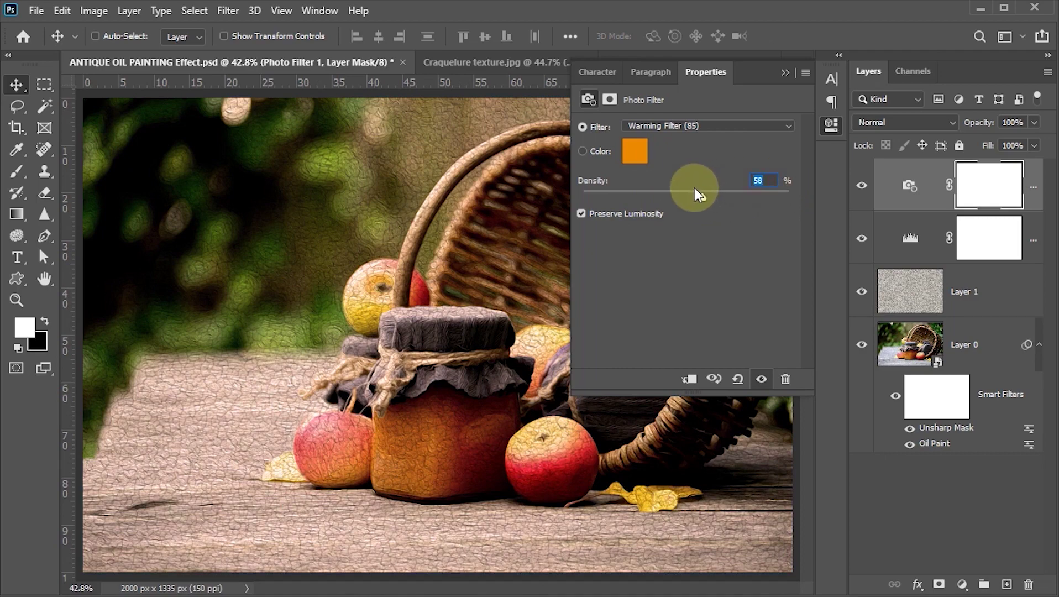
text(55)
click(787, 72)
key(ctrl+s)
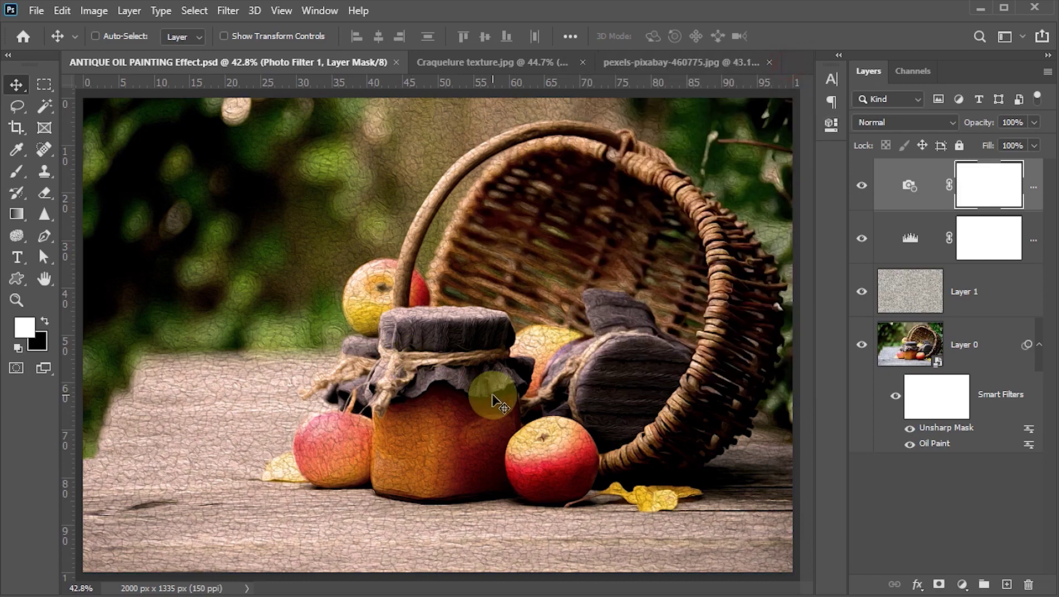
key(z)
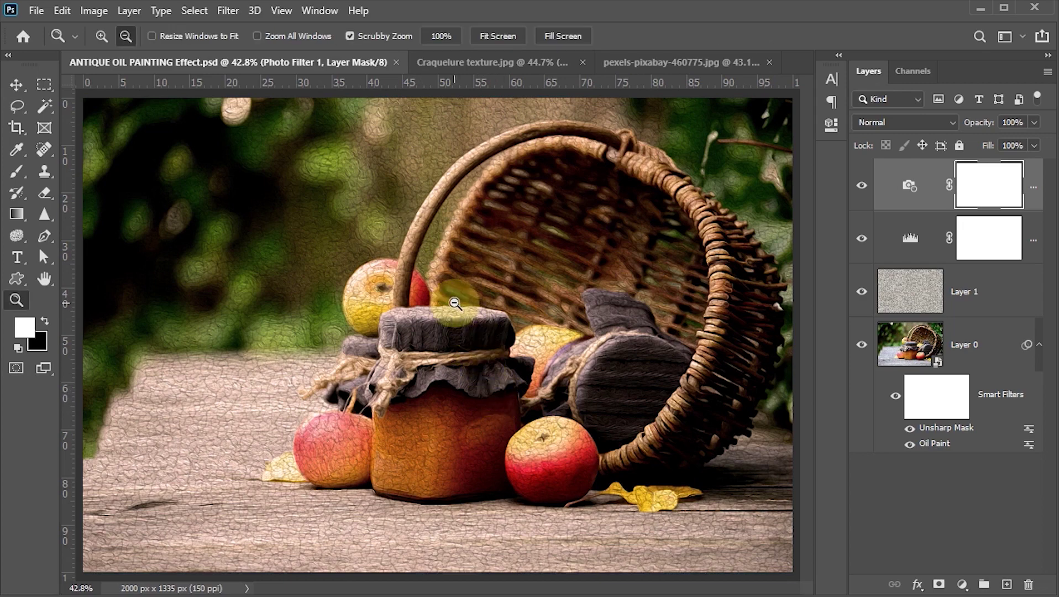
drag(461, 323, 533, 421)
key(ctrl+0)
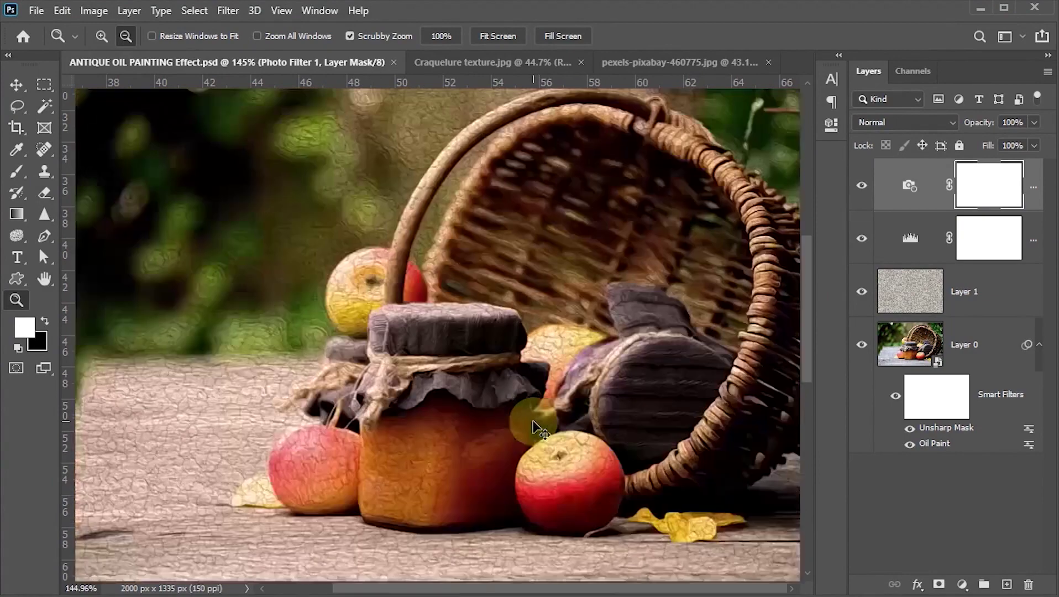